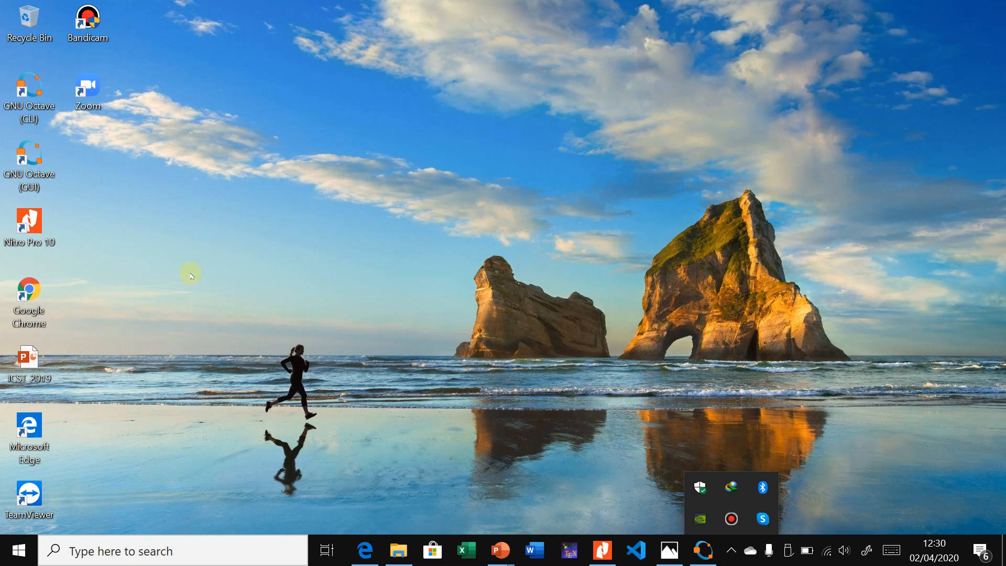
Step: Launch Chrome and open the begawe.unram.ac.id Open Journal Systems site
double_click(46, 284)
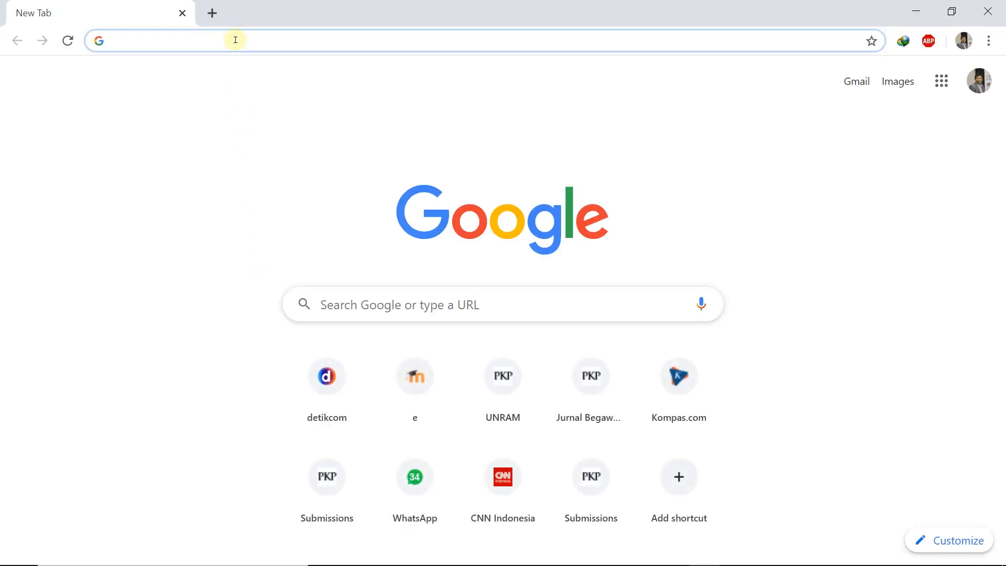
text(begawe.unram.ac.id)
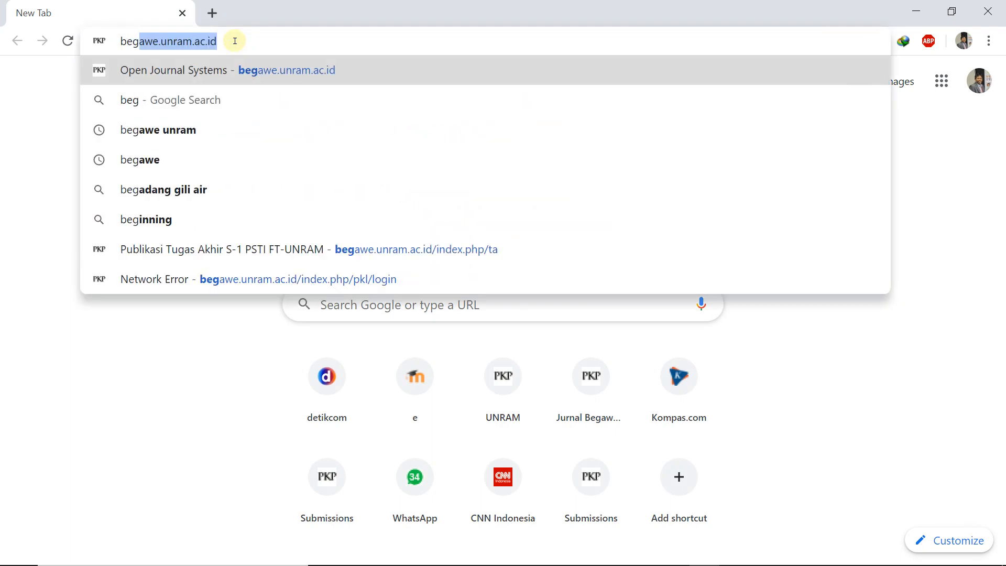
key(Return)
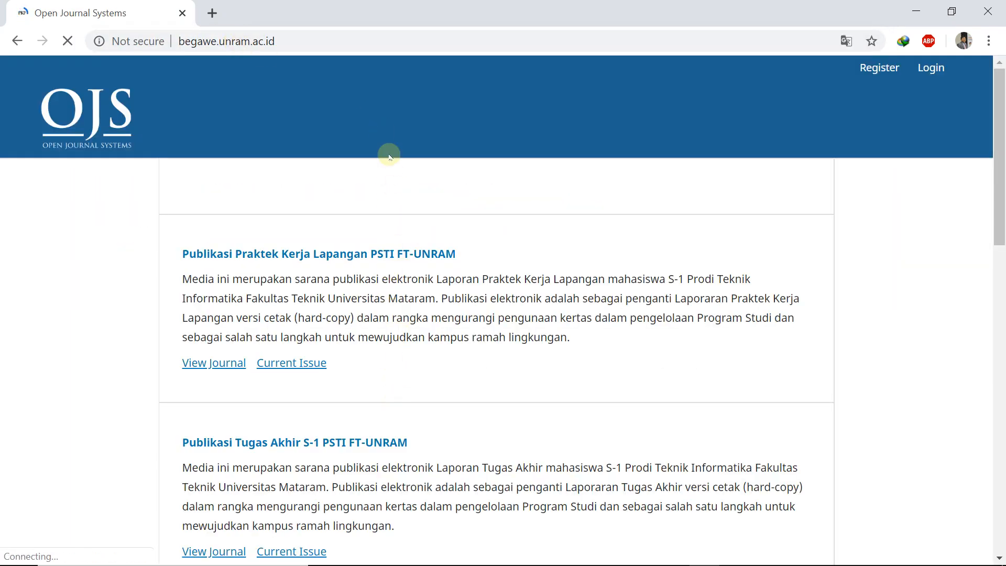
Step: Open the Publikasi Praktek Kerja Lapangan PSTI FT-UNRAM journal and go to its Register page
scroll(371, 352, down, 3)
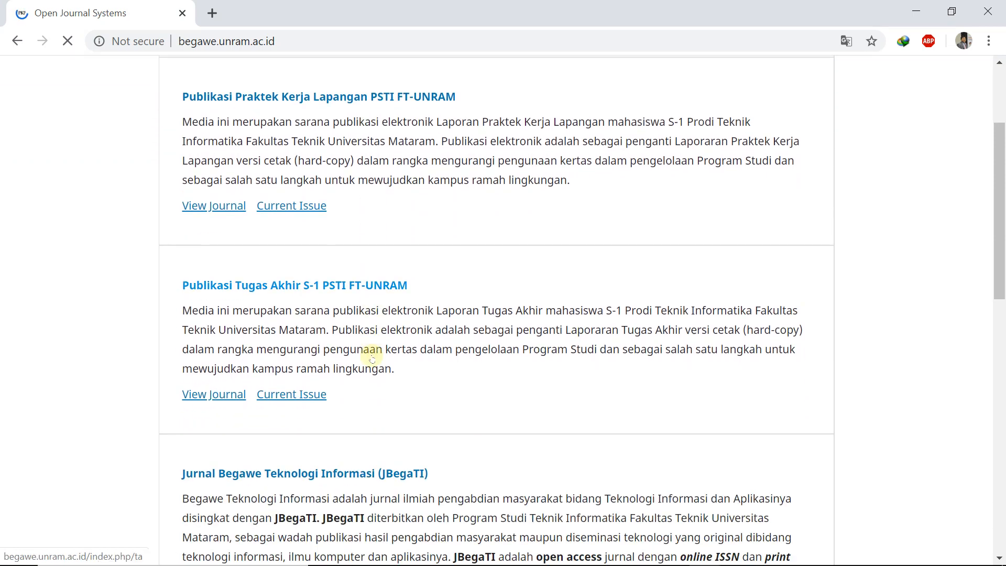
scroll(373, 360, up, 1)
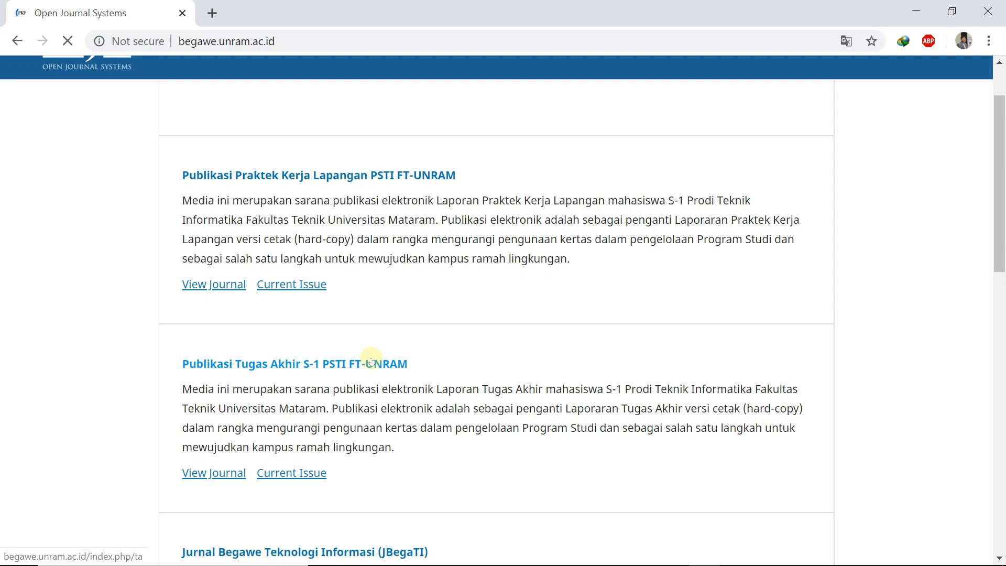
click(369, 176)
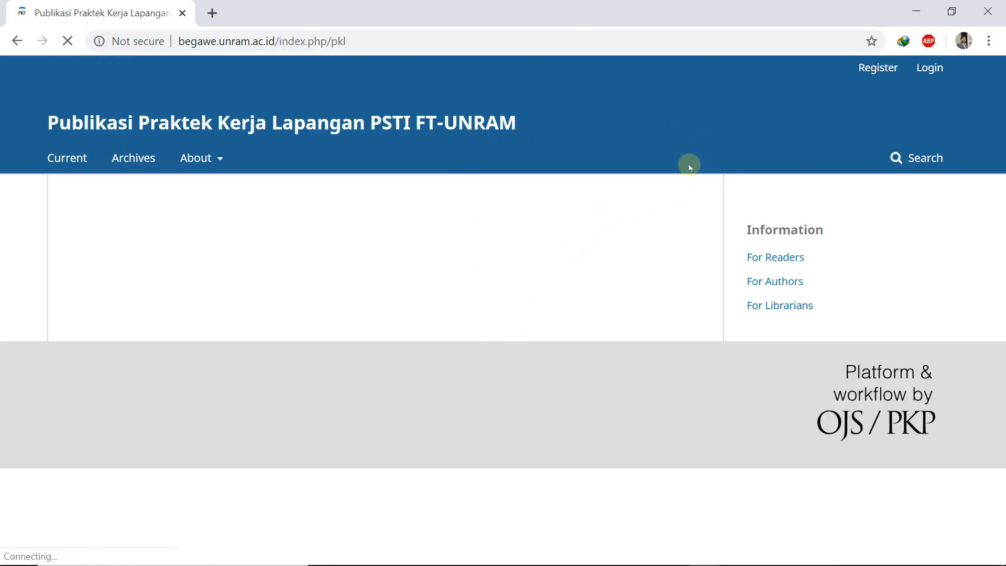
click(871, 69)
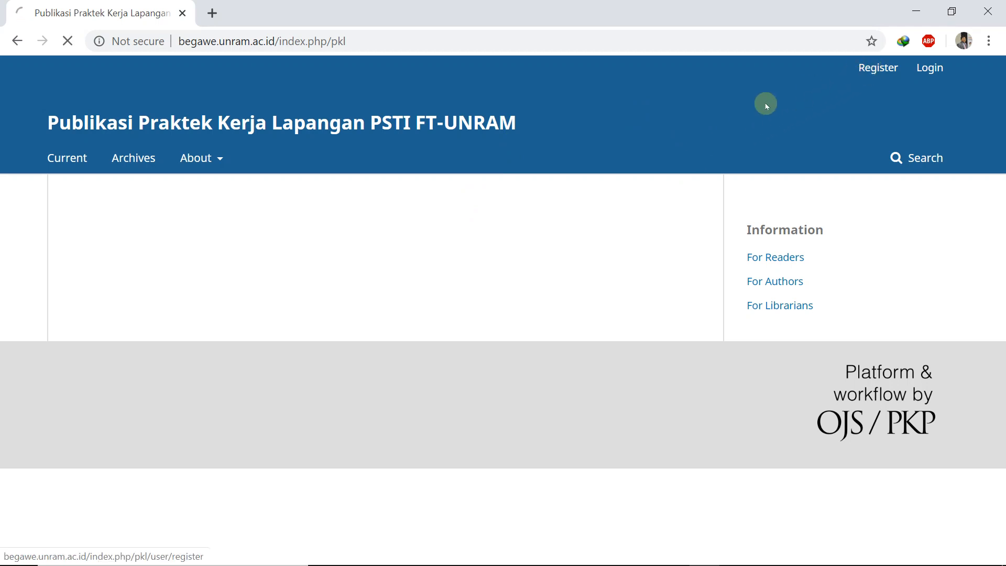
Step: Fill the Given Name and Family Name fields from the saved autofill suggestions
scroll(249, 346, down, 6)
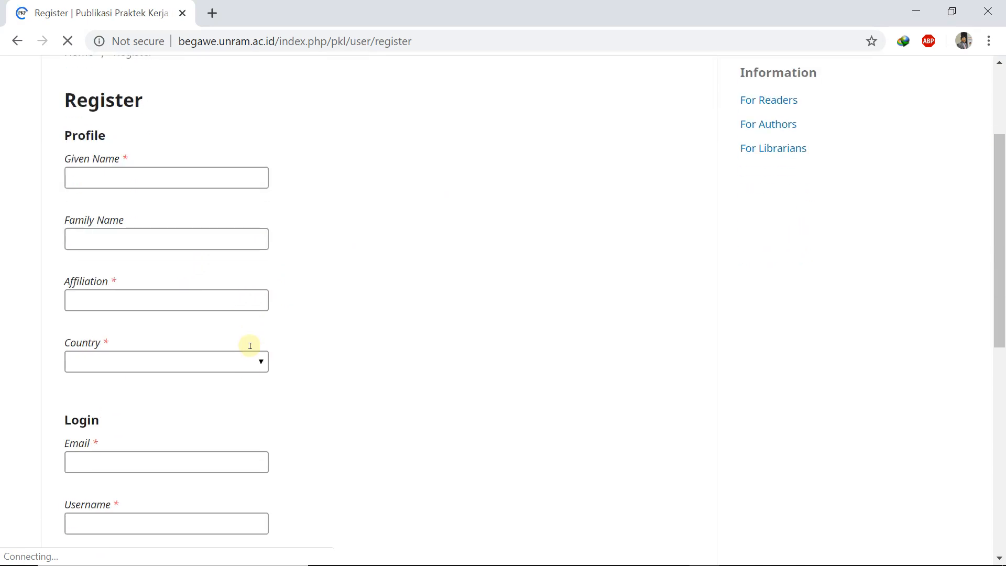
scroll(250, 345, down, 4)
scroll(252, 347, up, 10)
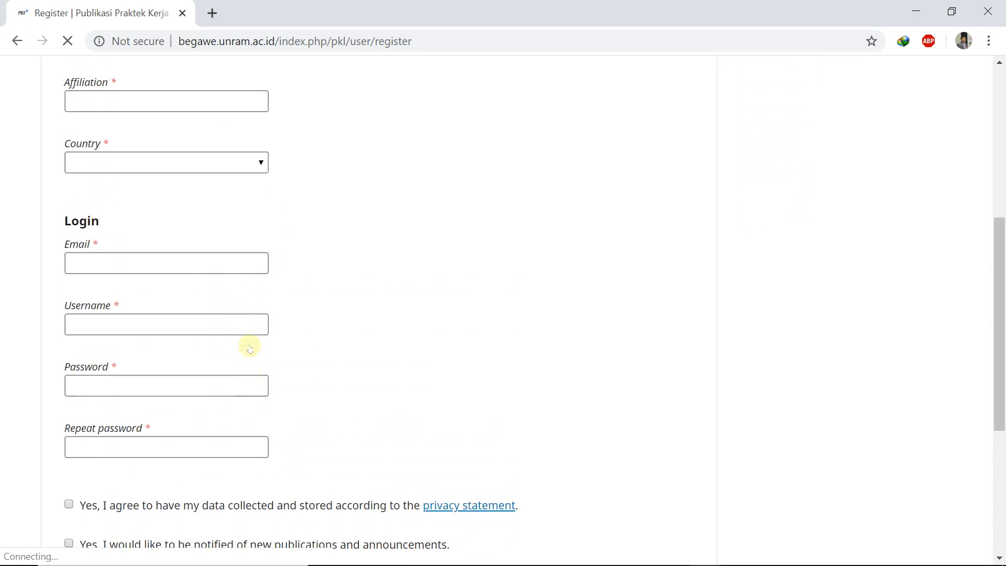
scroll(238, 262, down, 4)
scroll(237, 262, down, 1)
scroll(235, 263, up, 4)
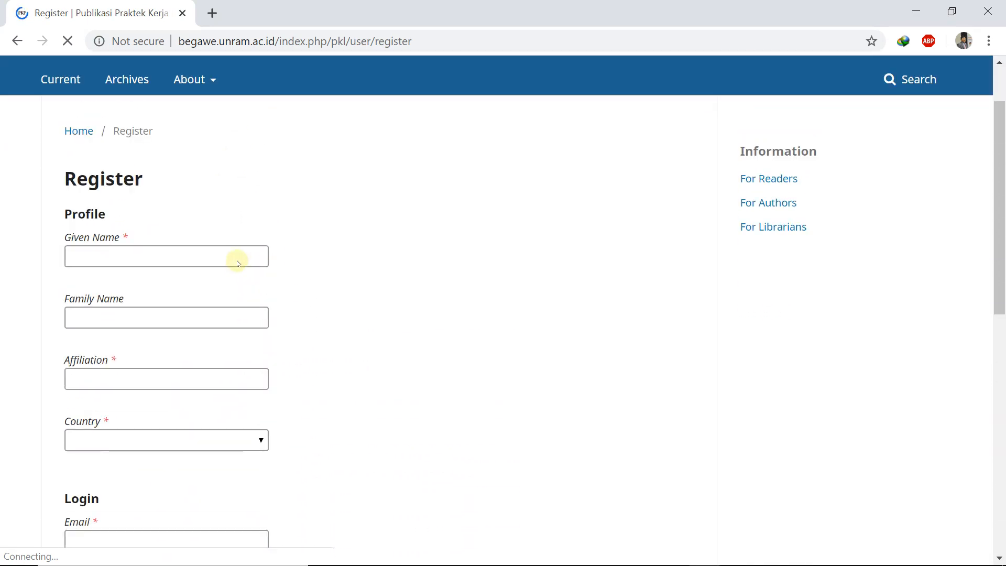
click(139, 253)
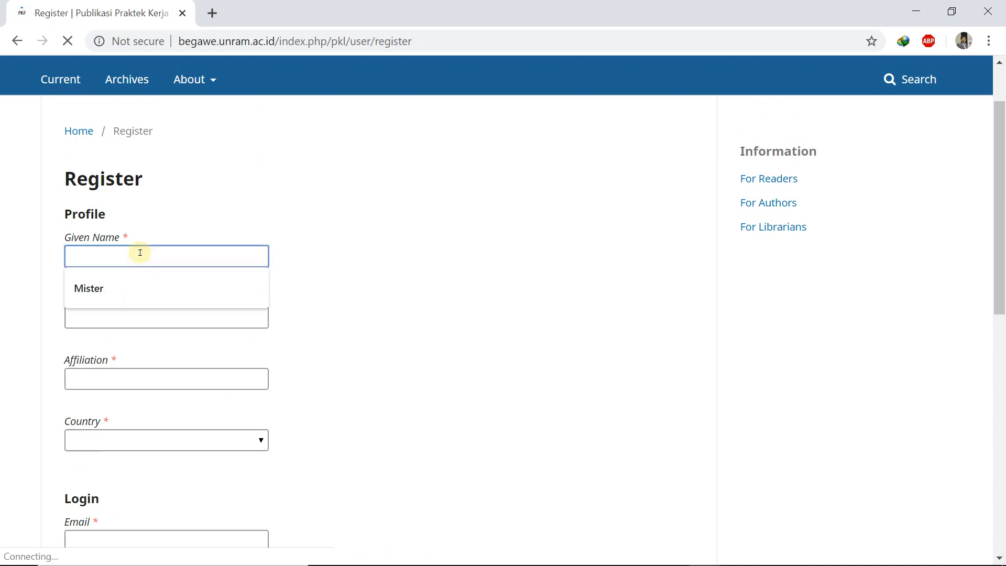
click(283, 192)
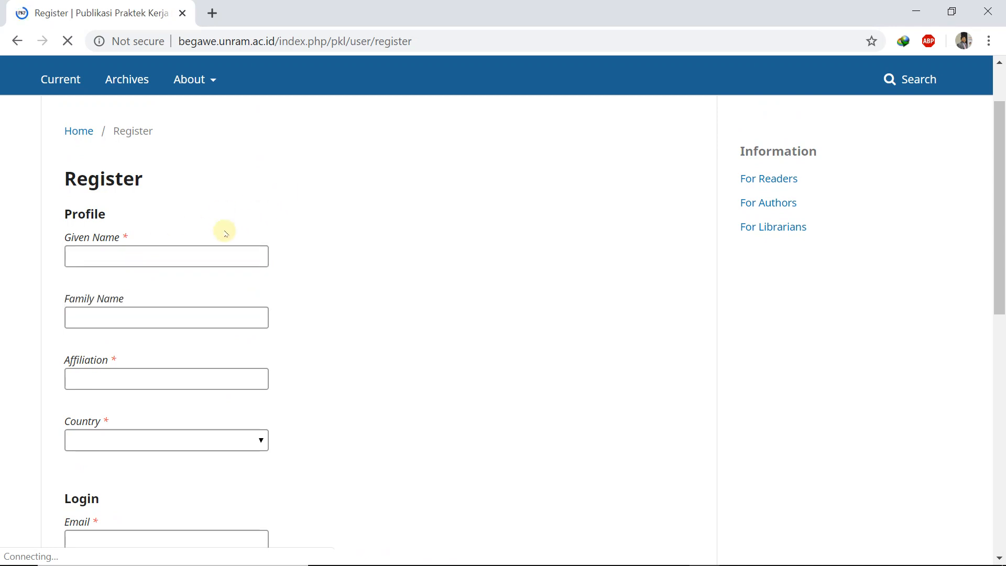
click(188, 255)
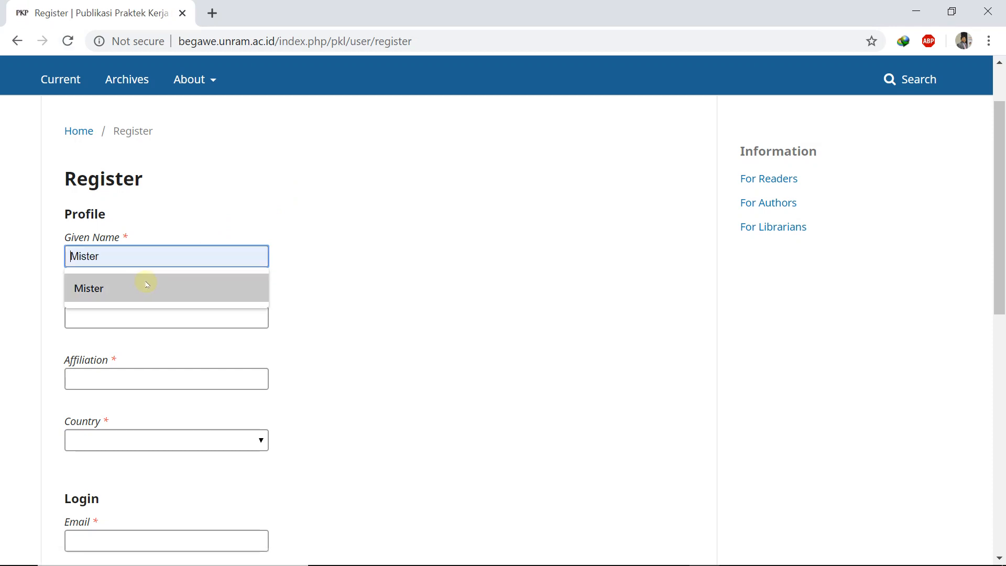
click(122, 286)
click(120, 309)
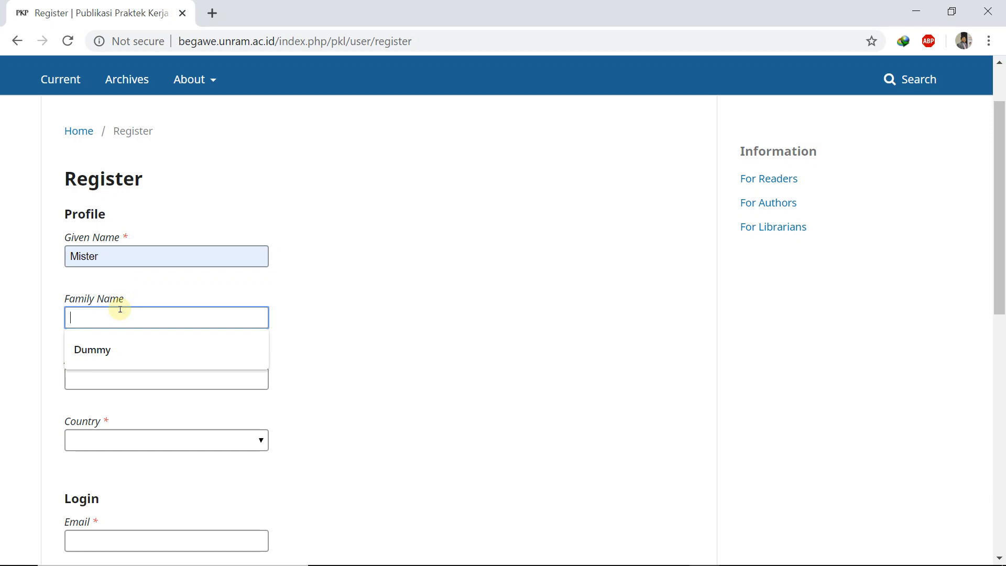
click(104, 349)
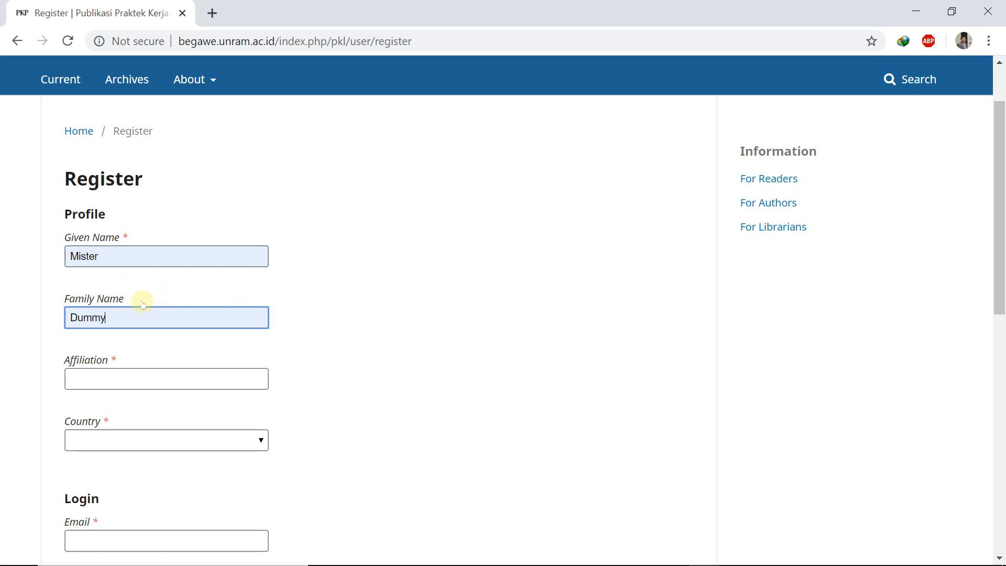
Step: Set the affiliation to PSTI FT UNRAM and the country to Indonesia
click(145, 379)
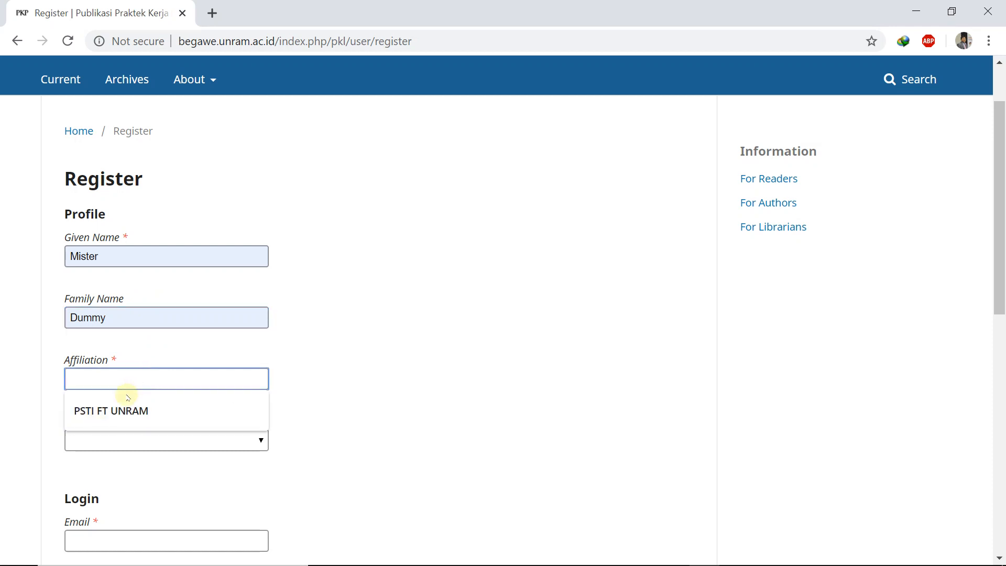
click(116, 411)
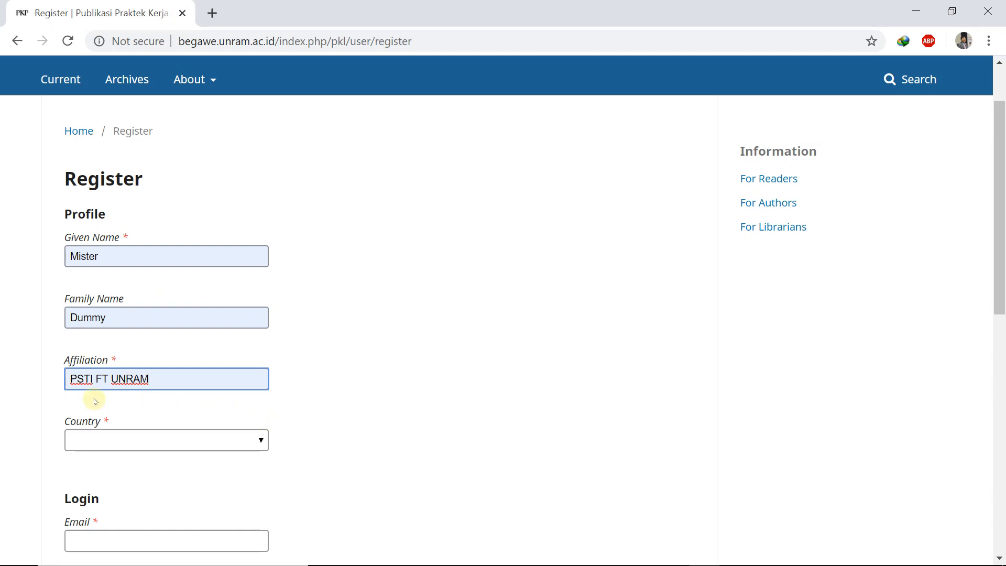
click(163, 439)
scroll(165, 352, down, 8)
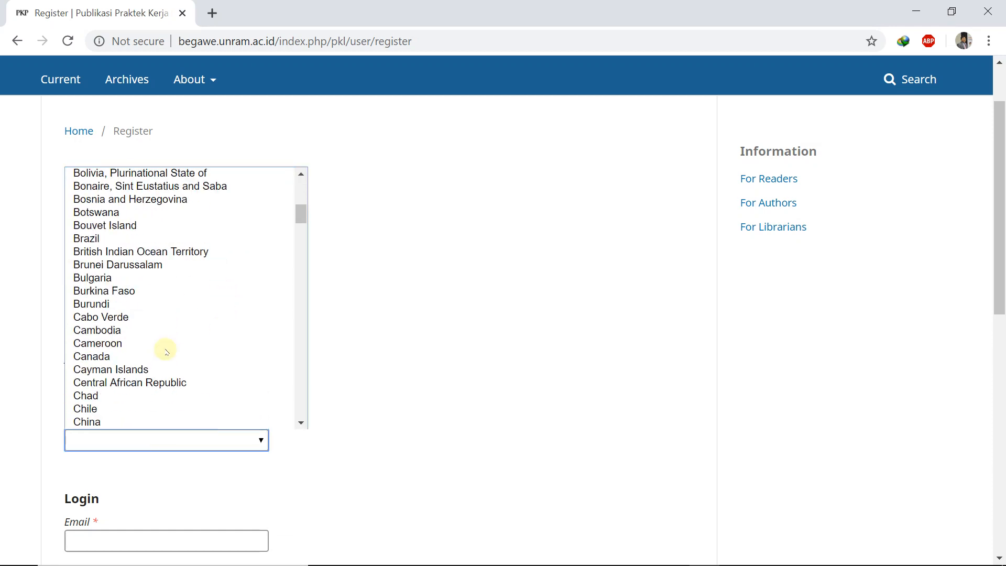
scroll(164, 350, down, 20)
scroll(165, 350, up, 1)
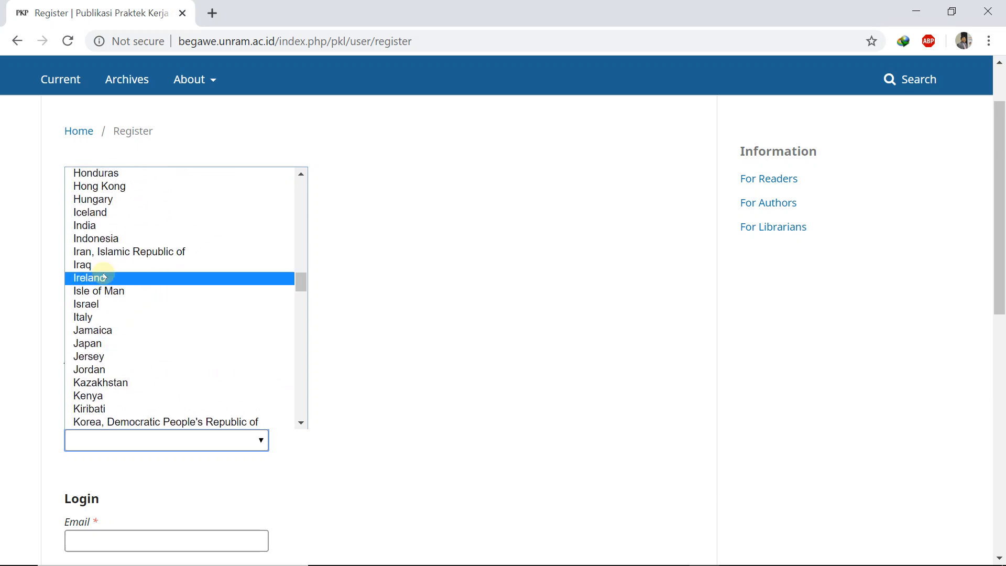
click(89, 238)
scroll(199, 393, down, 3)
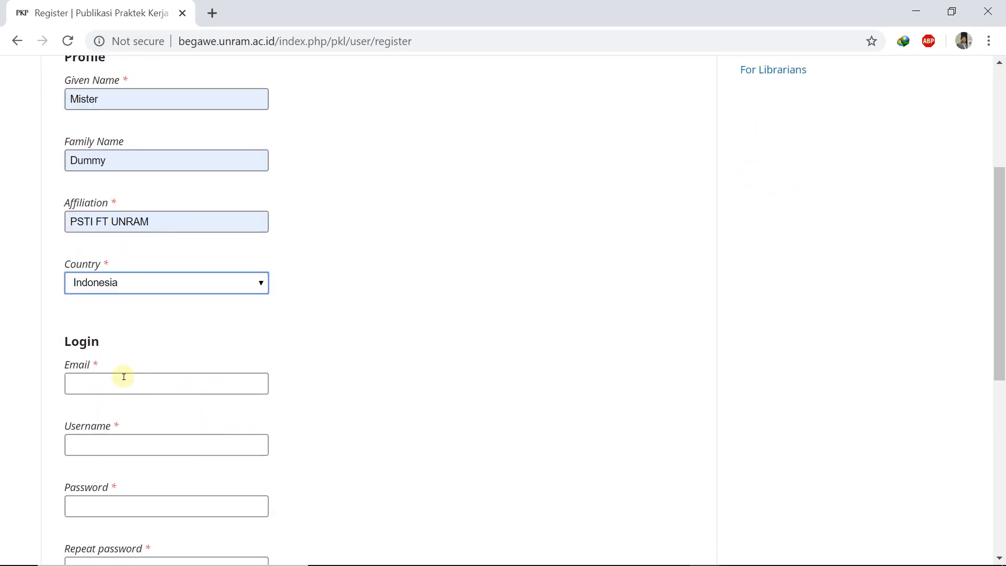
Step: Fill the Email field from autofill and enter a username
click(116, 381)
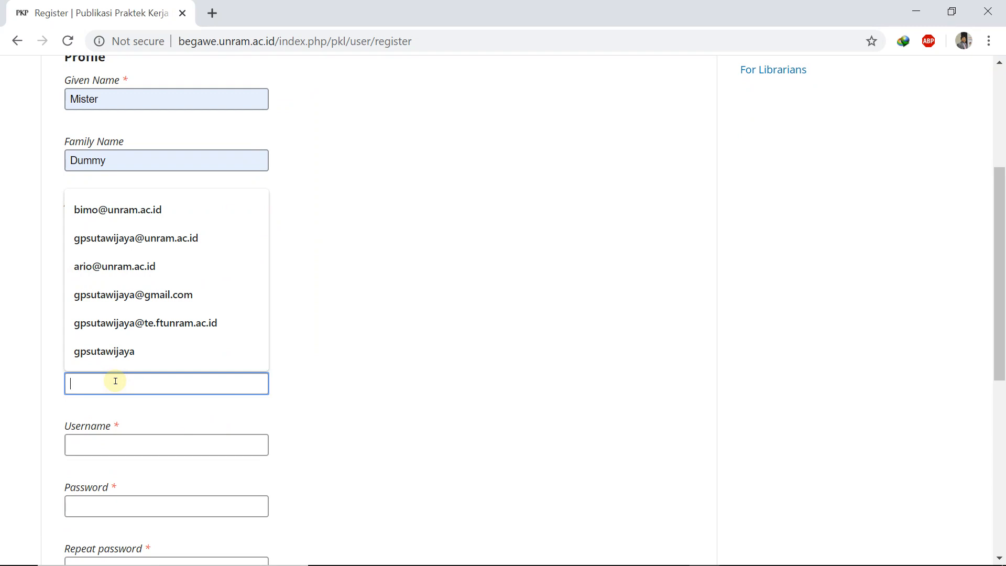
click(121, 294)
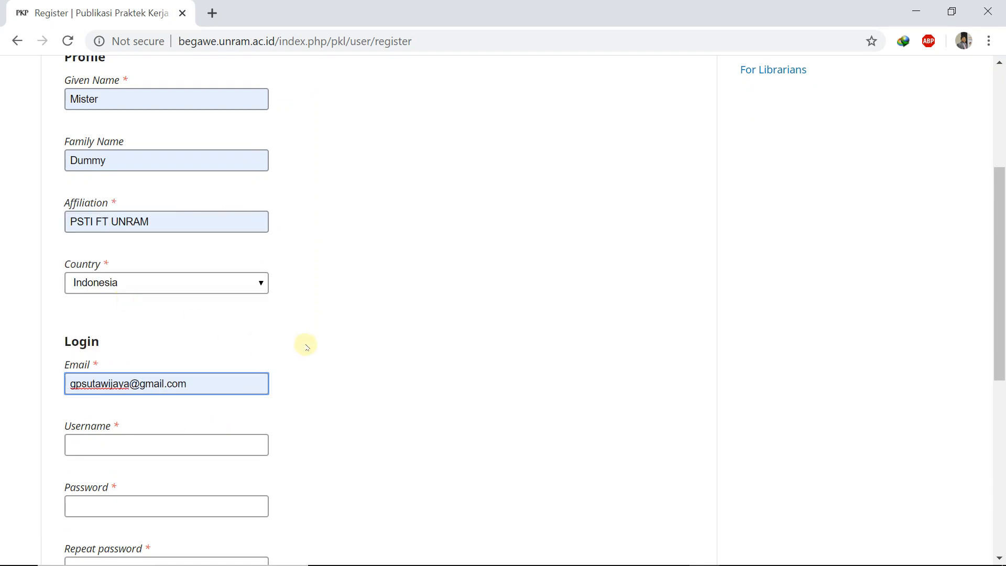
scroll(306, 345, down, 3)
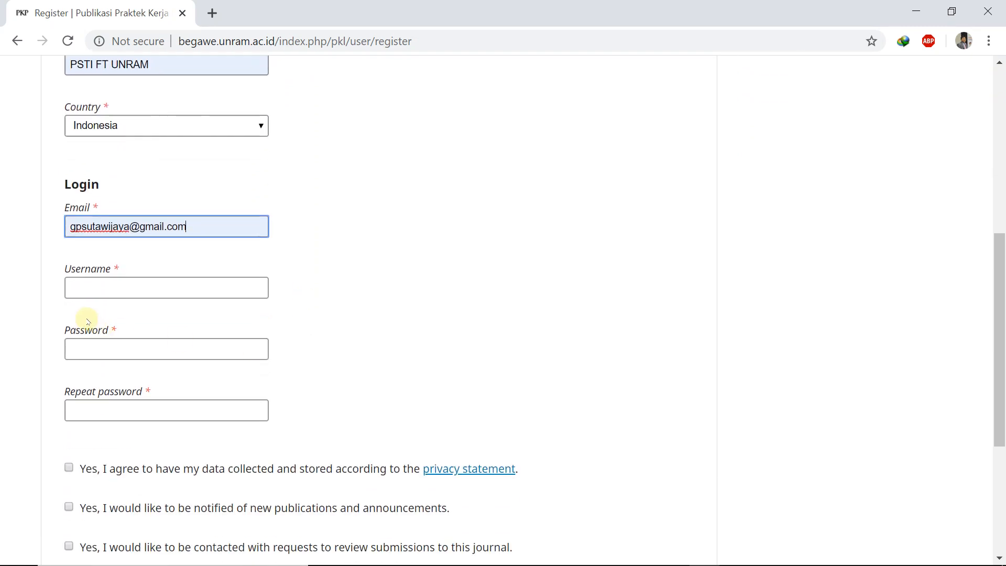
click(94, 288)
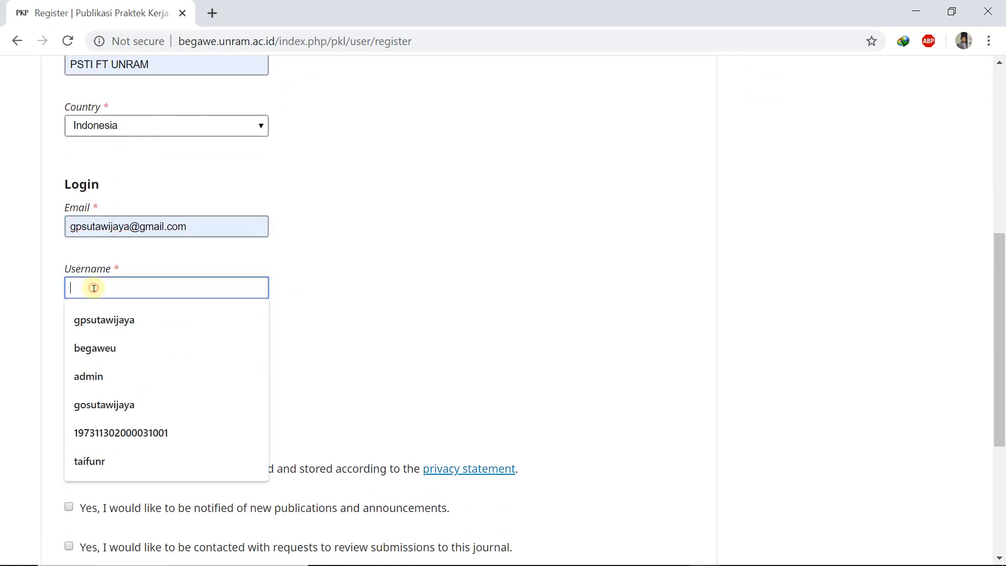
text(m)
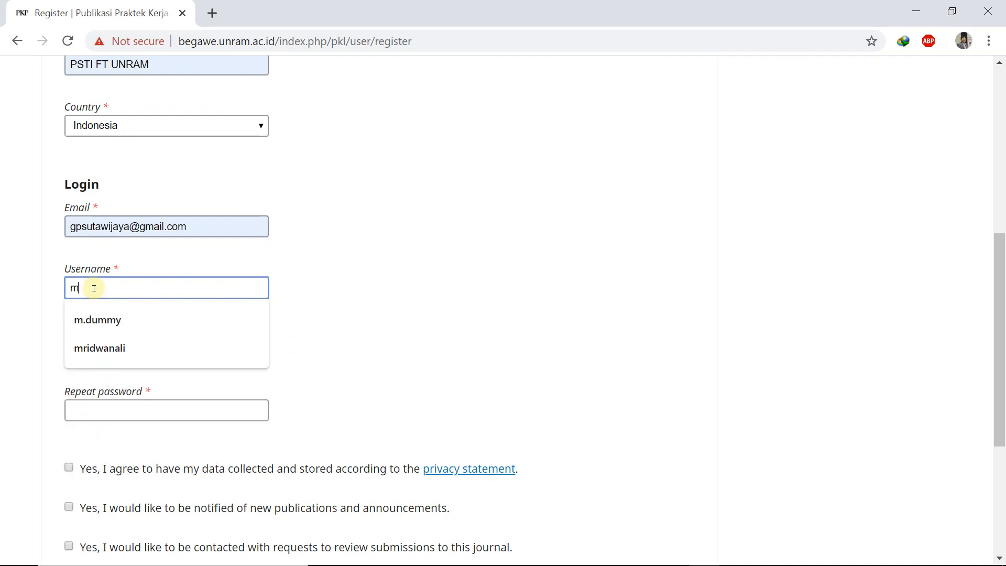
text(dummy)
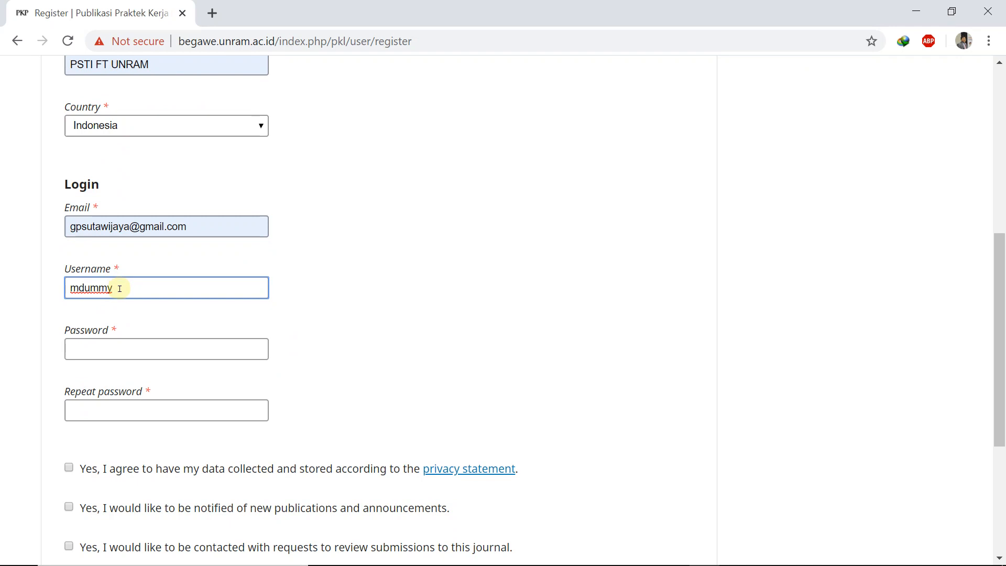
Step: Enter the account password in both password fields and tick the data-collection consent
click(106, 352)
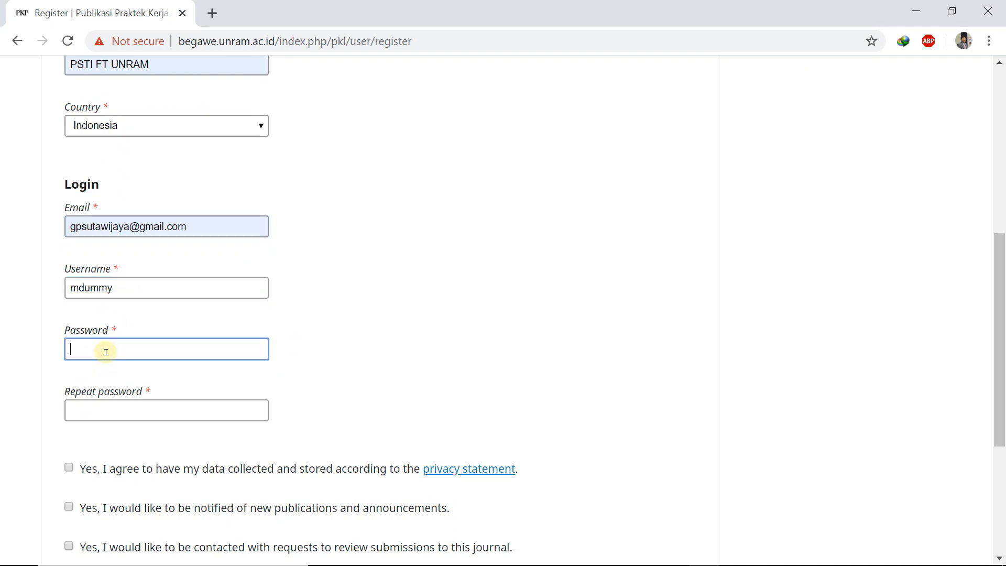
text(••••••••)
click(81, 412)
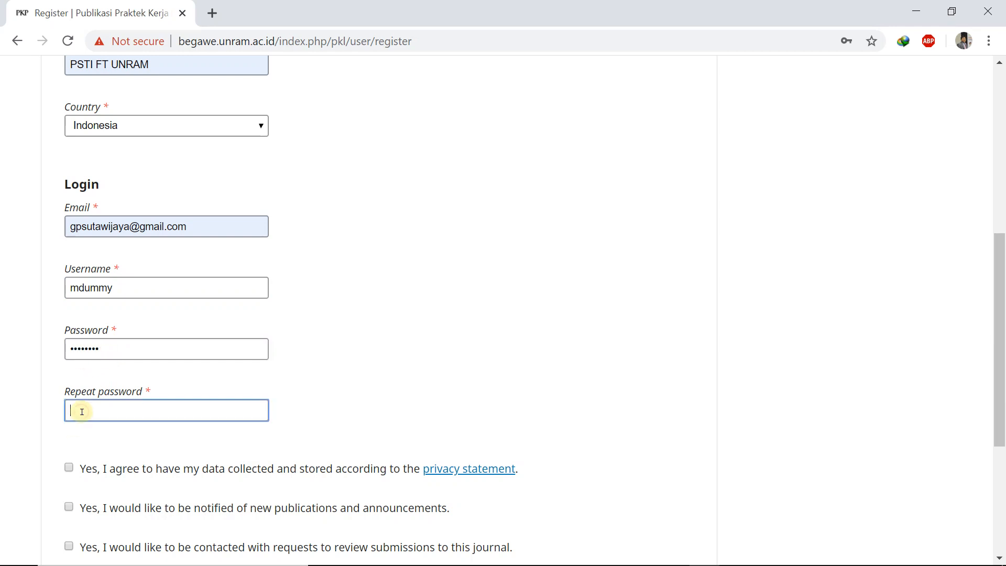
text(••••••••)
scroll(87, 418, down, 3)
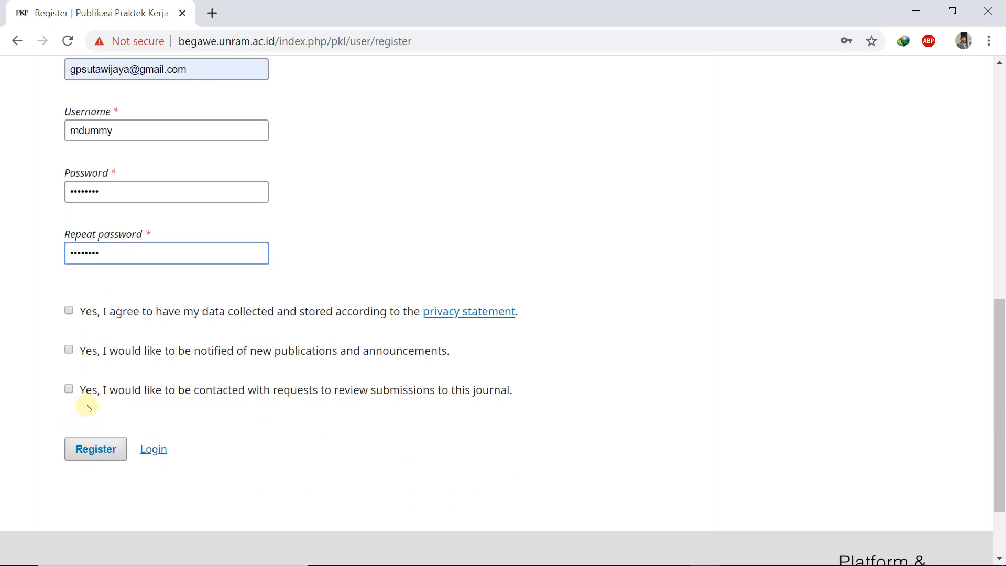
click(69, 311)
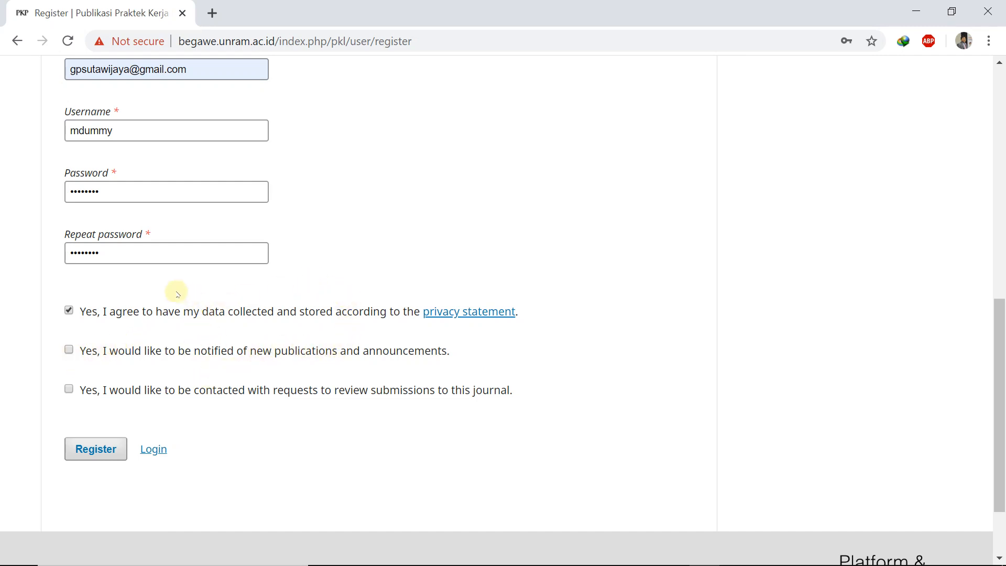
Step: Opt in to new-publication notifications and submit the registration form
click(68, 349)
scroll(355, 165, down, 2)
scroll(354, 165, up, 4)
scroll(354, 165, up, 5)
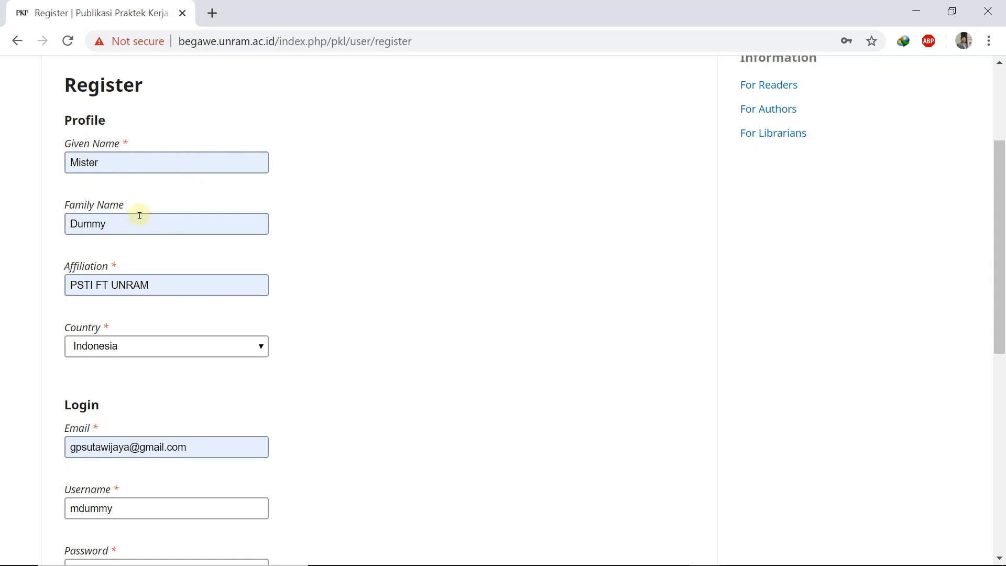
scroll(139, 216, down, 4)
scroll(139, 216, down, 5)
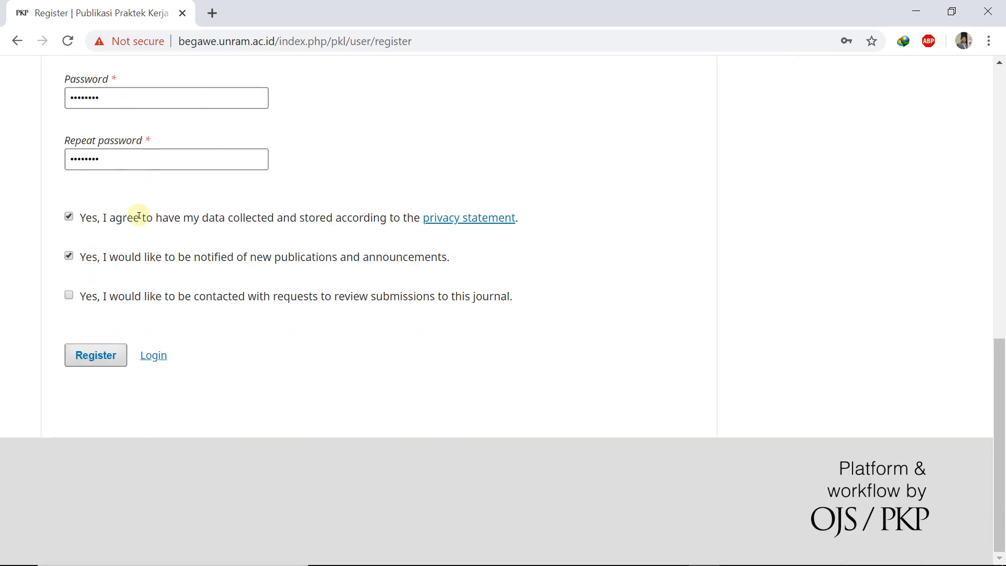
click(96, 356)
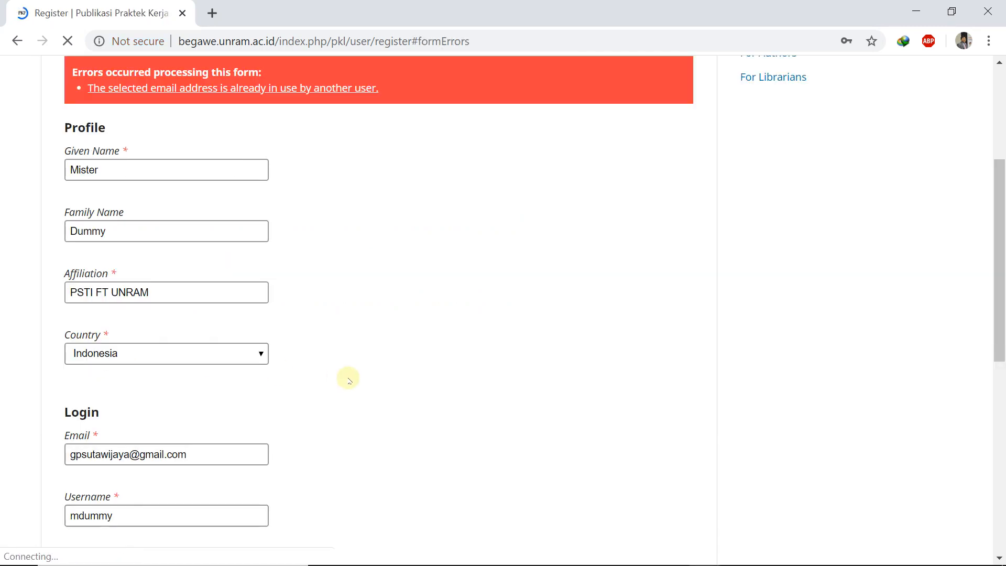
Step: Replace the e-mail address's domain with te.ftunram and try registering again
scroll(348, 380, up, 3)
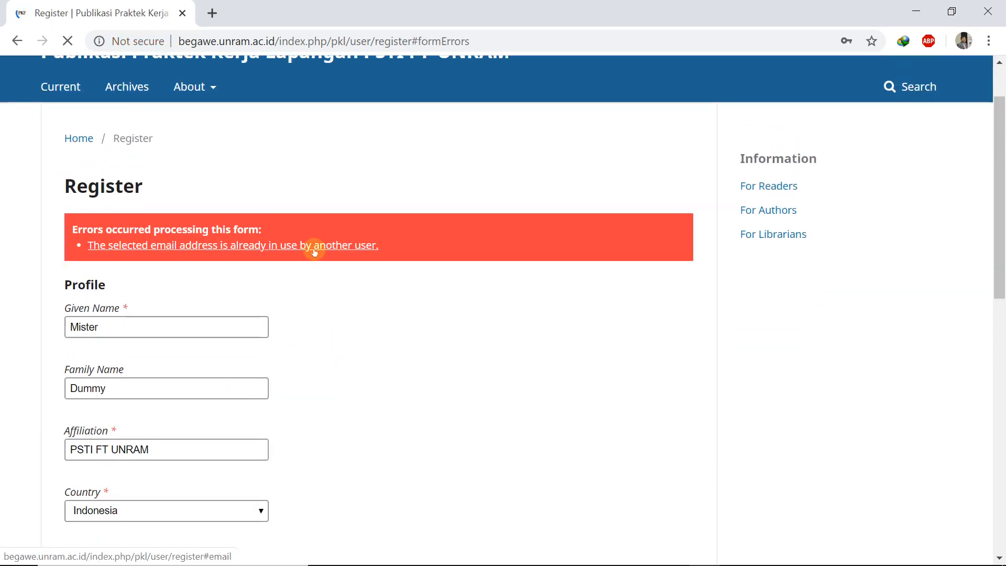
scroll(315, 252, down, 3)
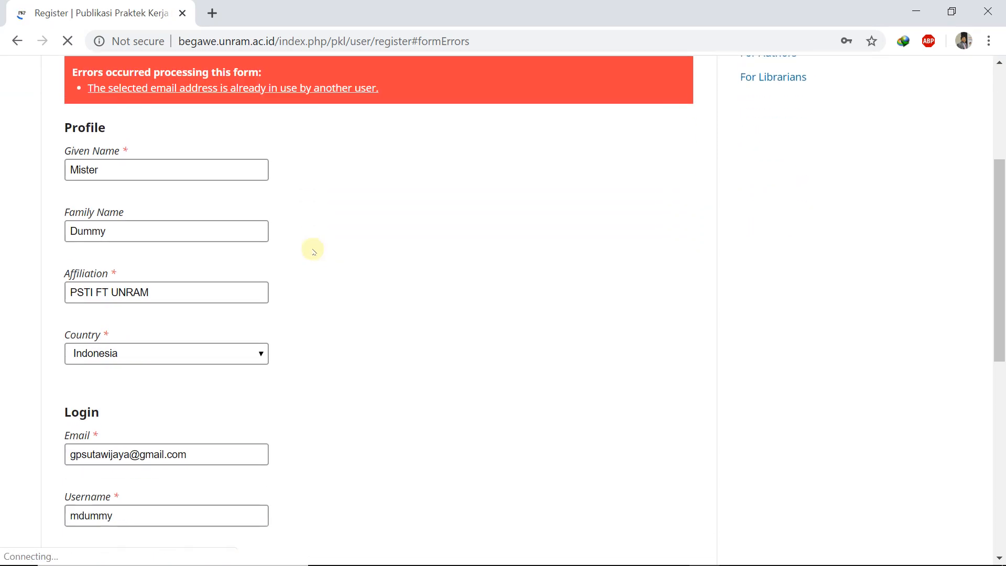
scroll(314, 251, down, 3)
scroll(313, 250, up, 2)
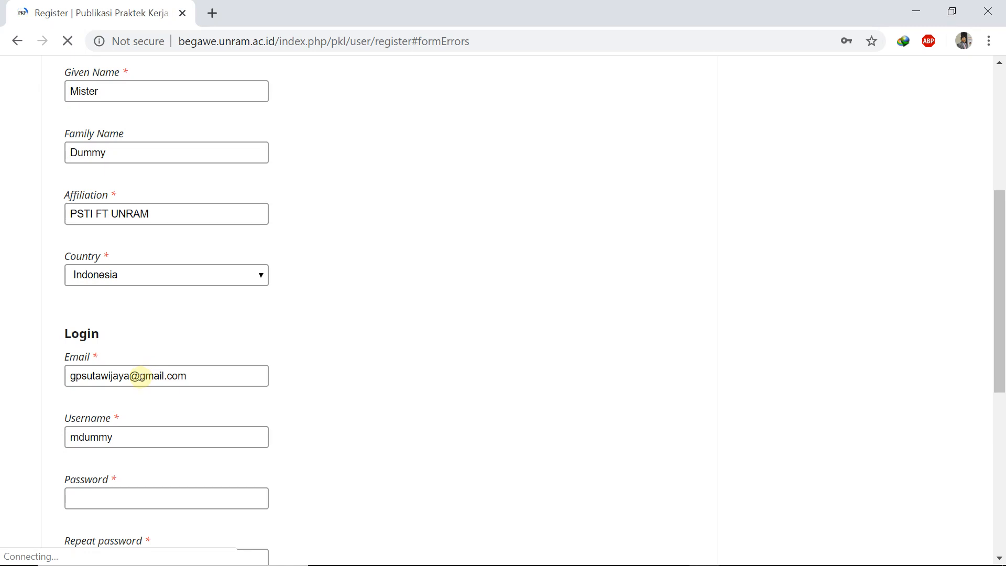
drag(140, 377, 164, 376)
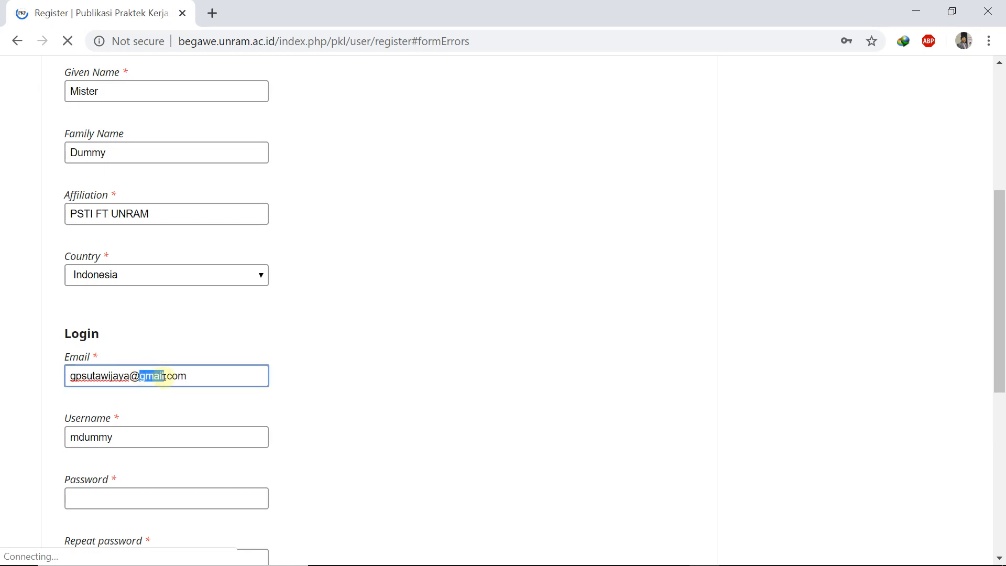
text(te.ft)
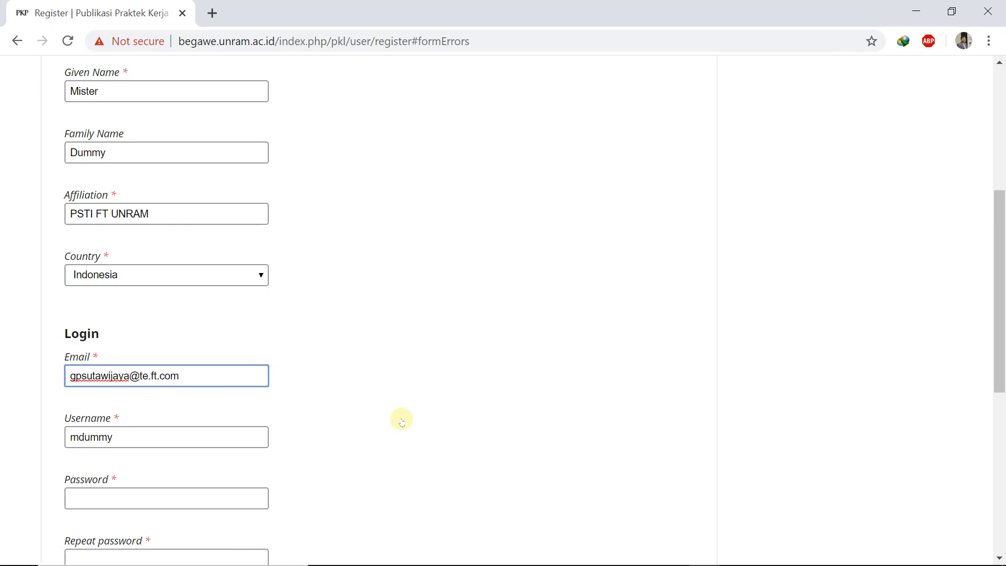
text(unram)
scroll(402, 422, down, 8)
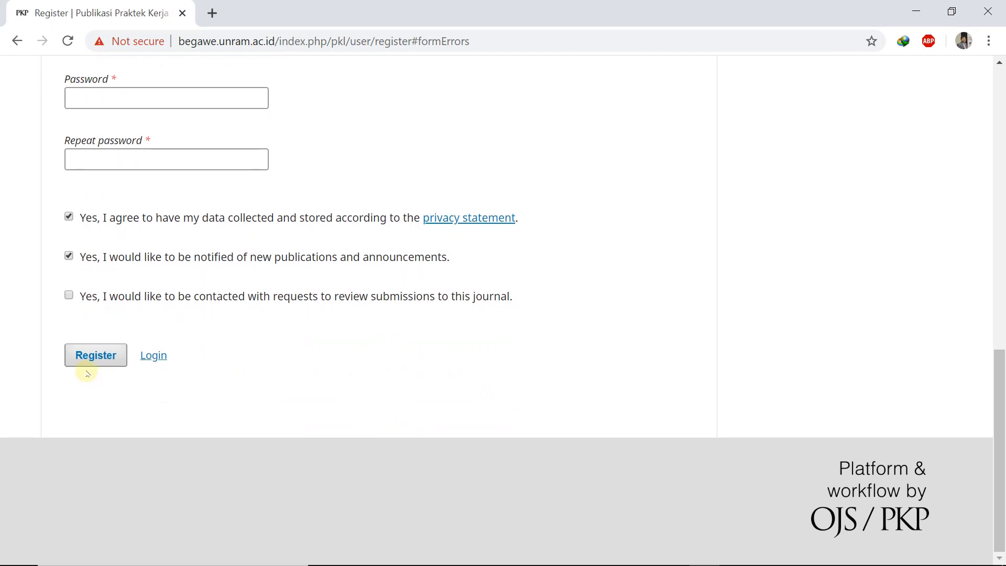
click(89, 360)
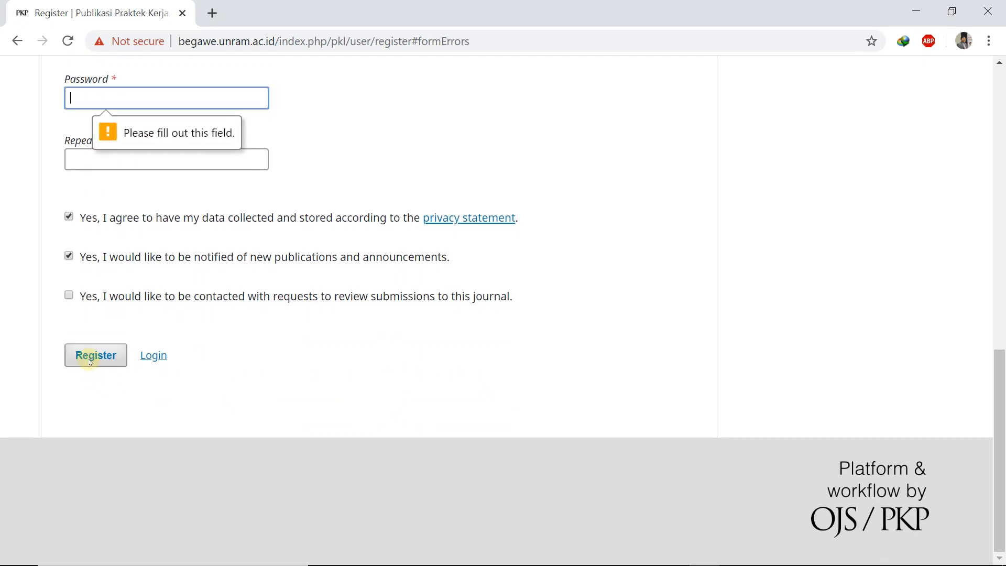
Step: Re-enter the account password in both fields and submit the registration
scroll(67, 146, up, 1)
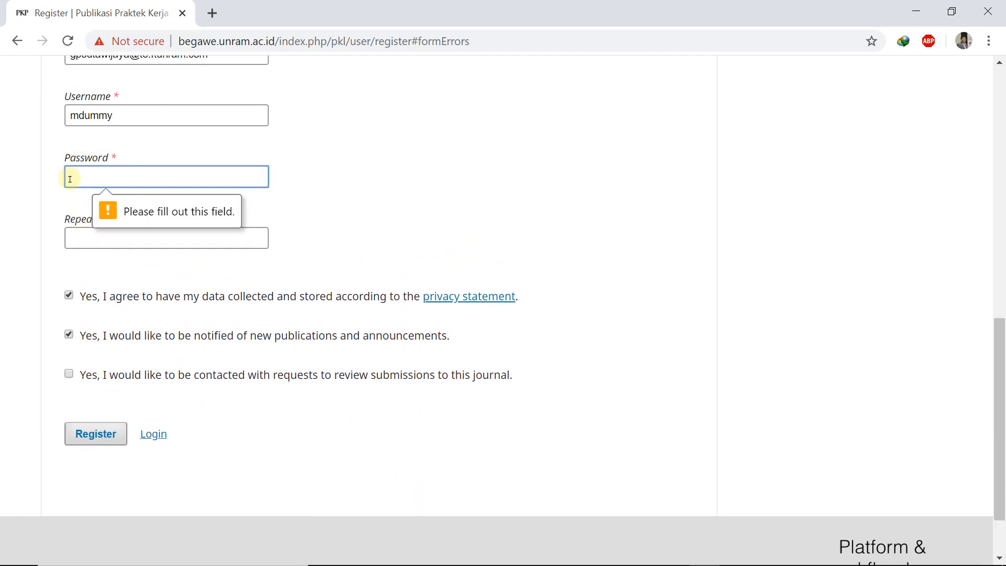
text(mdummy)
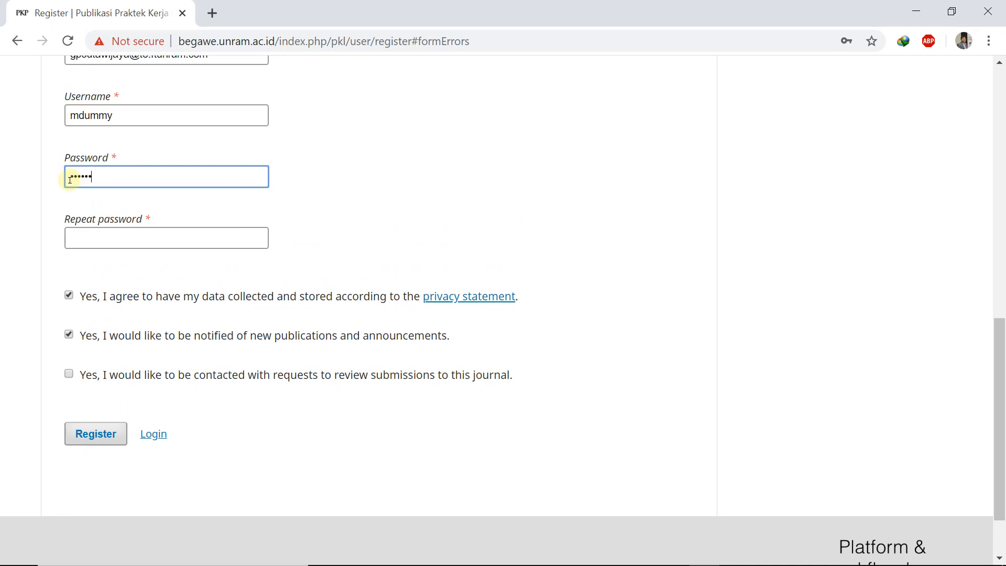
text(••)
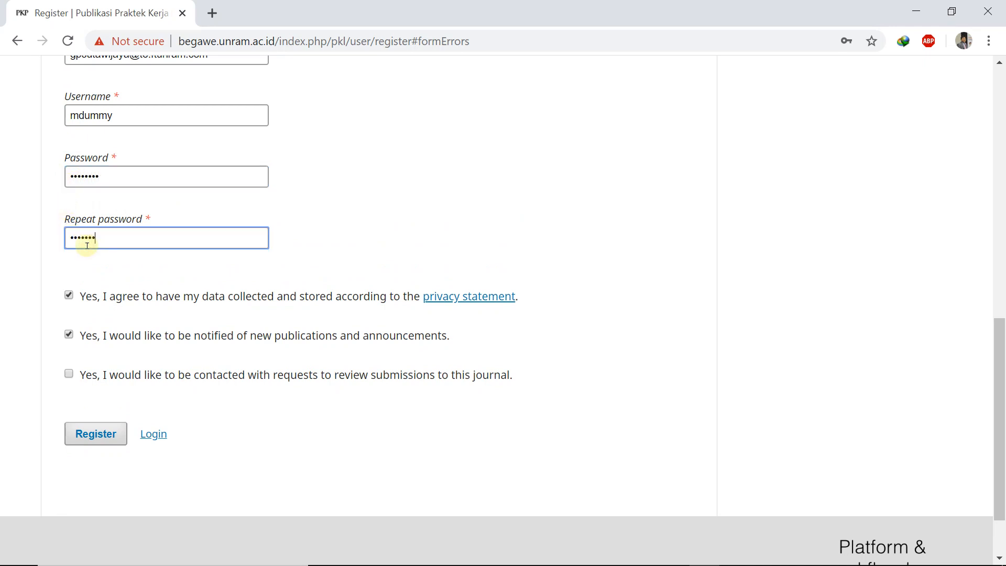
text(1)
click(102, 436)
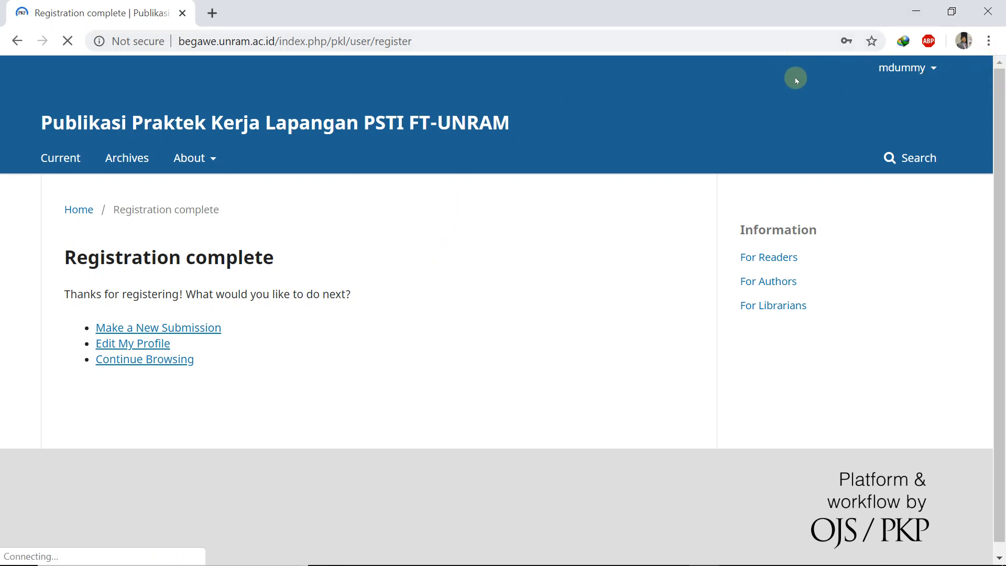
Step: Go to the new account's Dashboard from the username menu
mouse_move(915, 67)
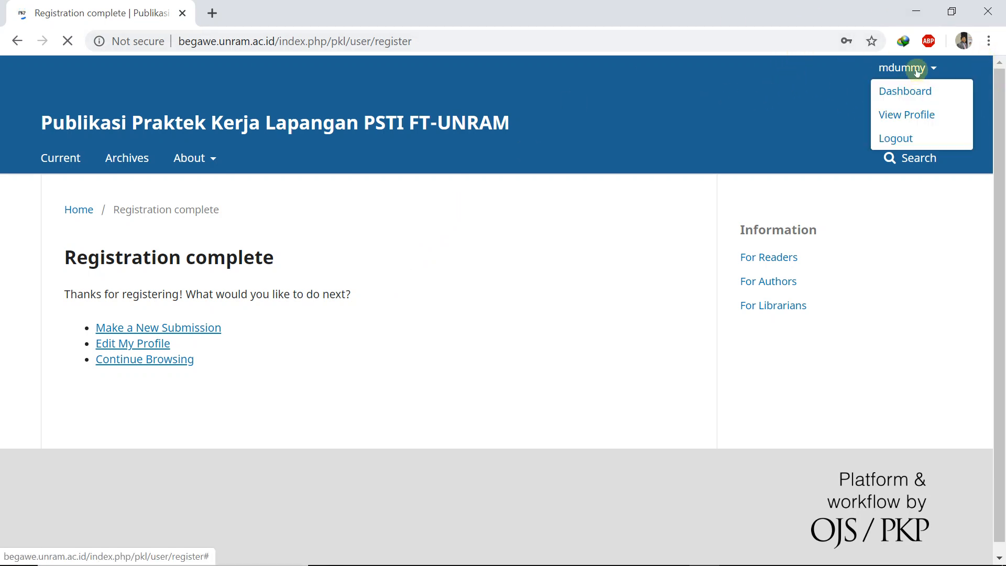
click(923, 101)
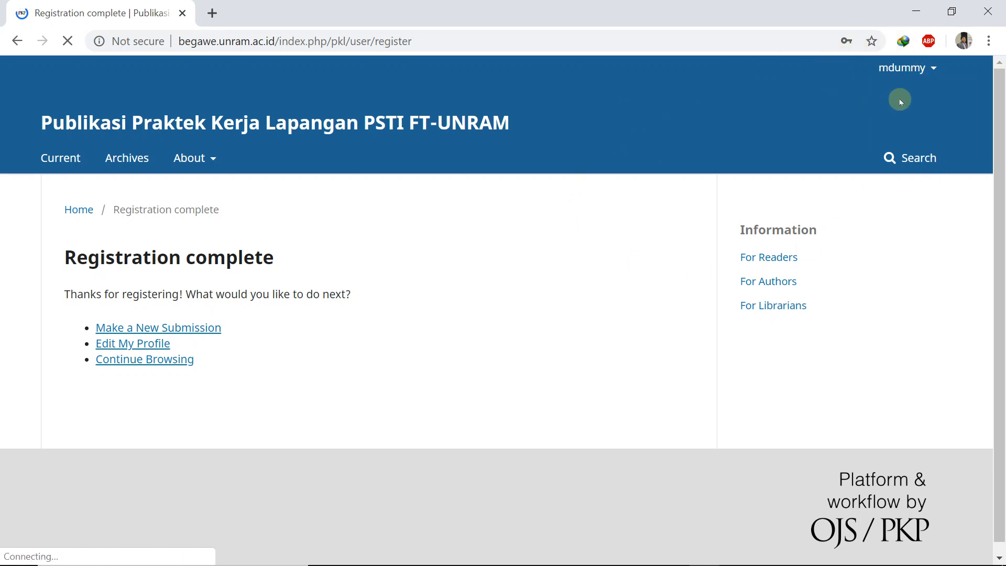
click(920, 73)
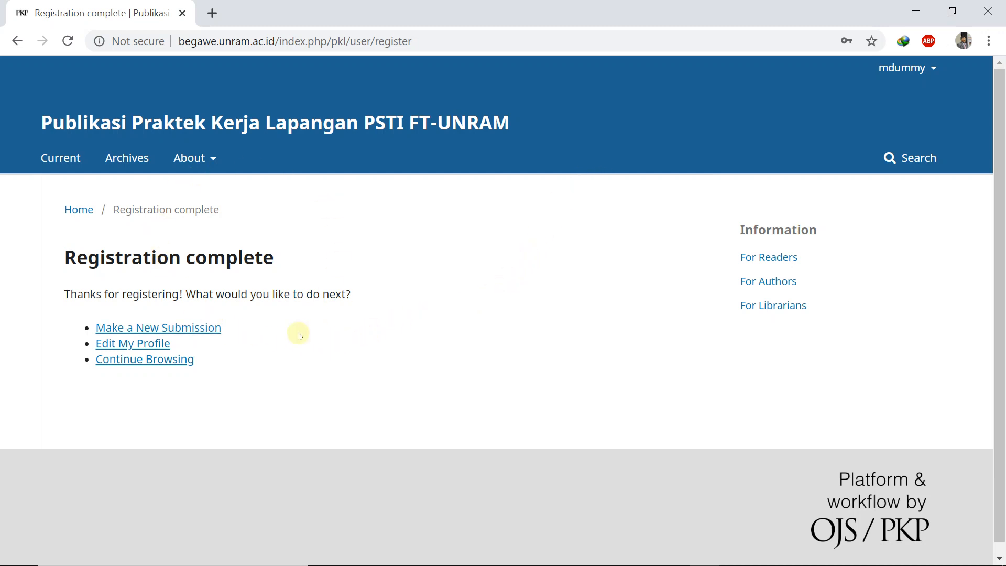
Step: Start a new submission and tick all five Submission Requirements
click(168, 330)
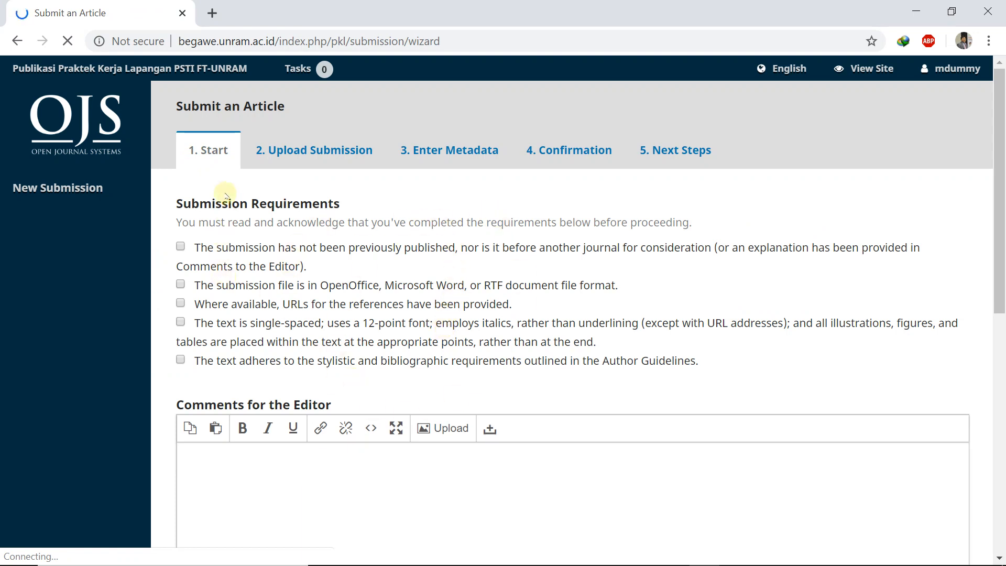
click(182, 247)
click(180, 284)
click(180, 303)
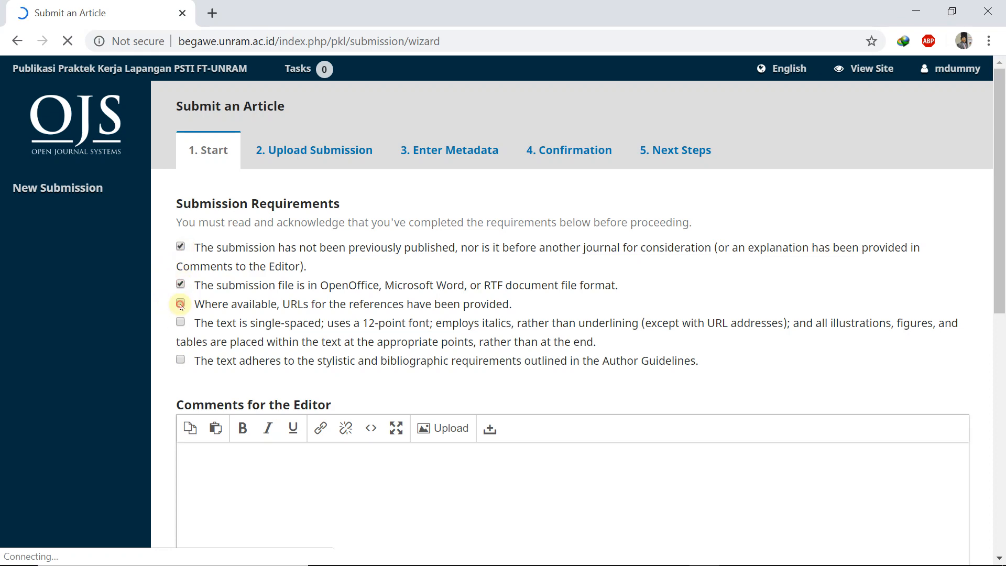
click(181, 323)
click(181, 360)
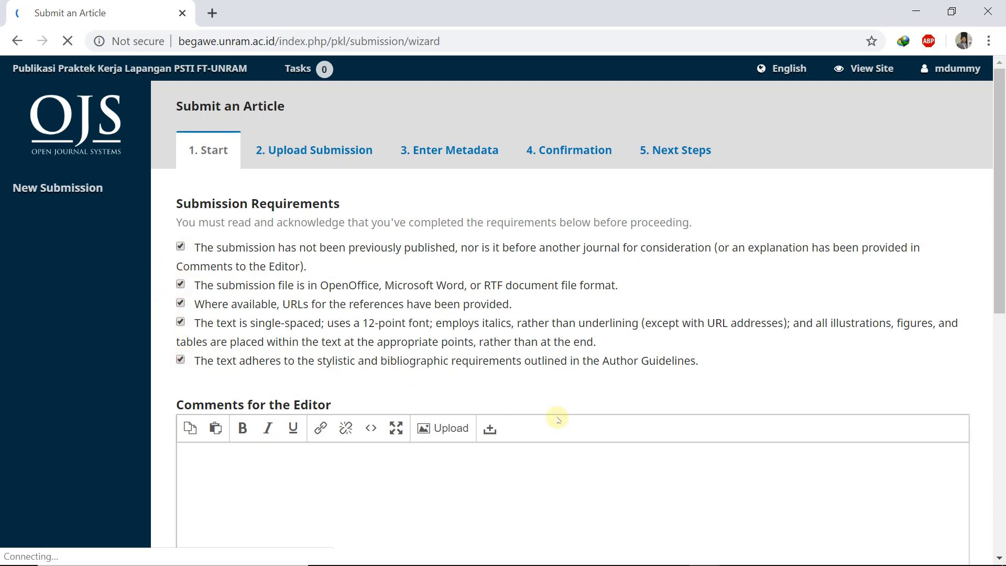
Step: Tick both Corresponding Contact consents: agreeing to be contacted and privacy data collection
scroll(557, 418, down, 3)
scroll(557, 418, down, 3)
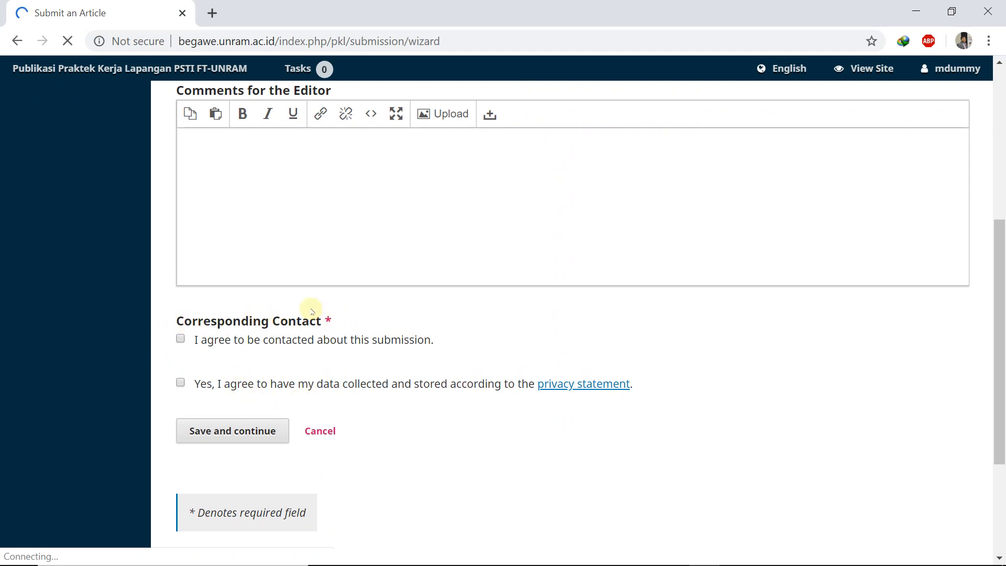
click(181, 340)
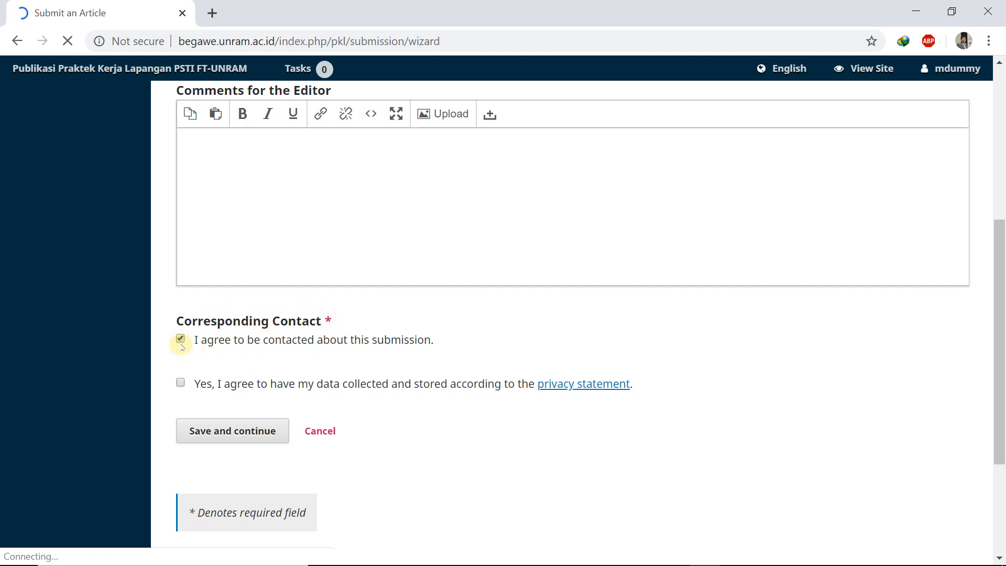
click(180, 383)
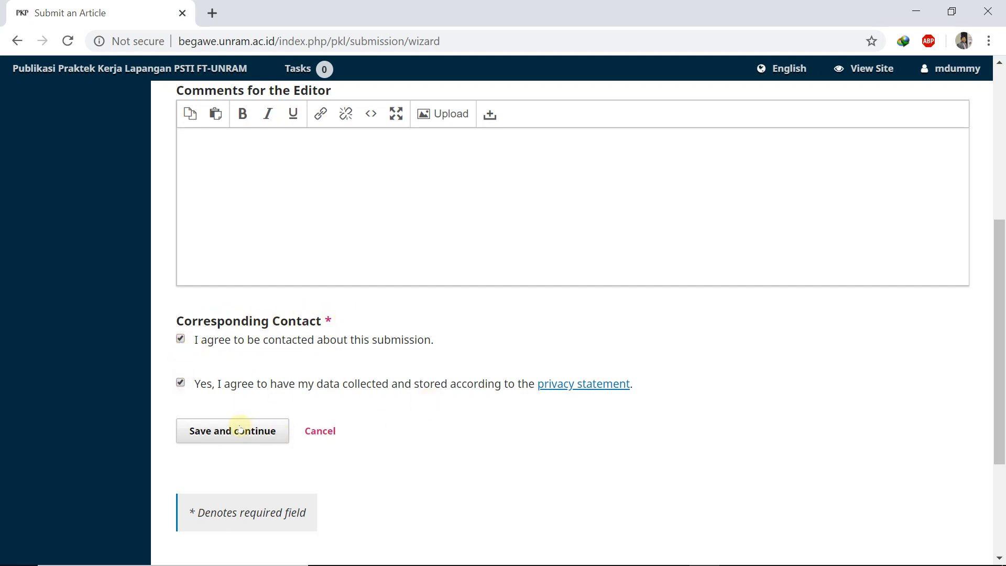
scroll(363, 309, up, 3)
scroll(366, 311, down, 4)
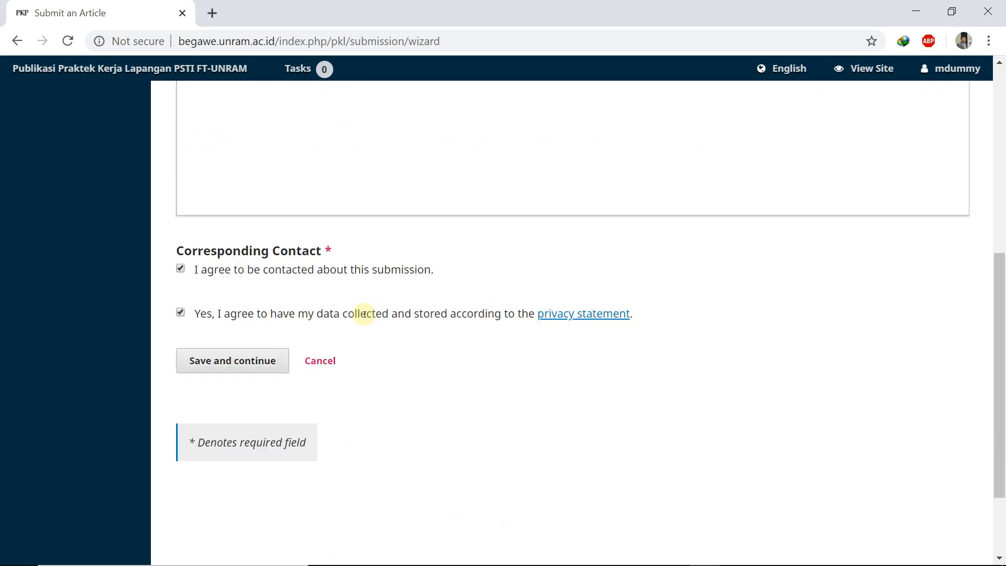
scroll(361, 314, up, 4)
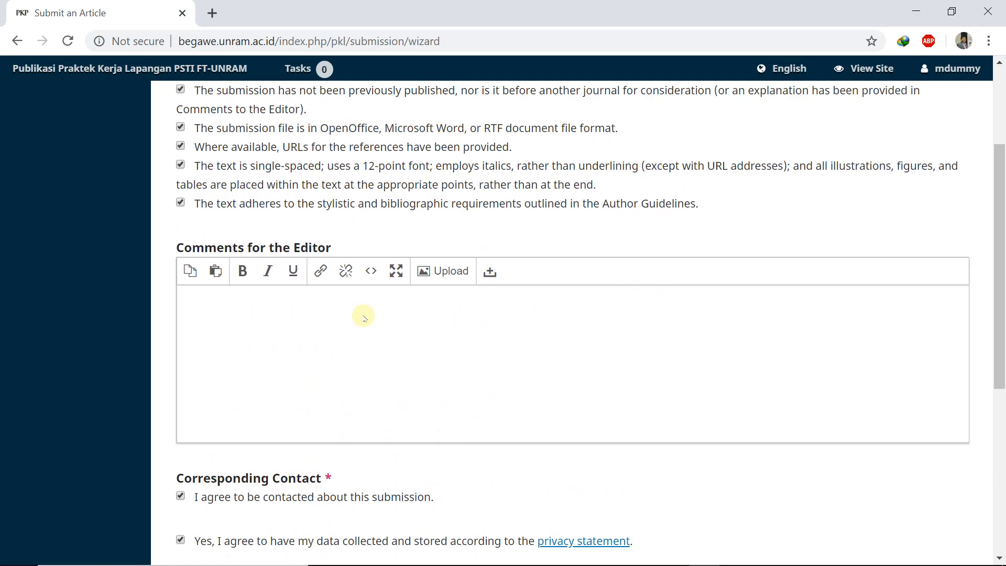
Step: Note the PKL supervisor's name, prefixed 'Bpk.', in Comments for the Editor and save the Start step
click(219, 312)
text(Pembimbing PKL sy)
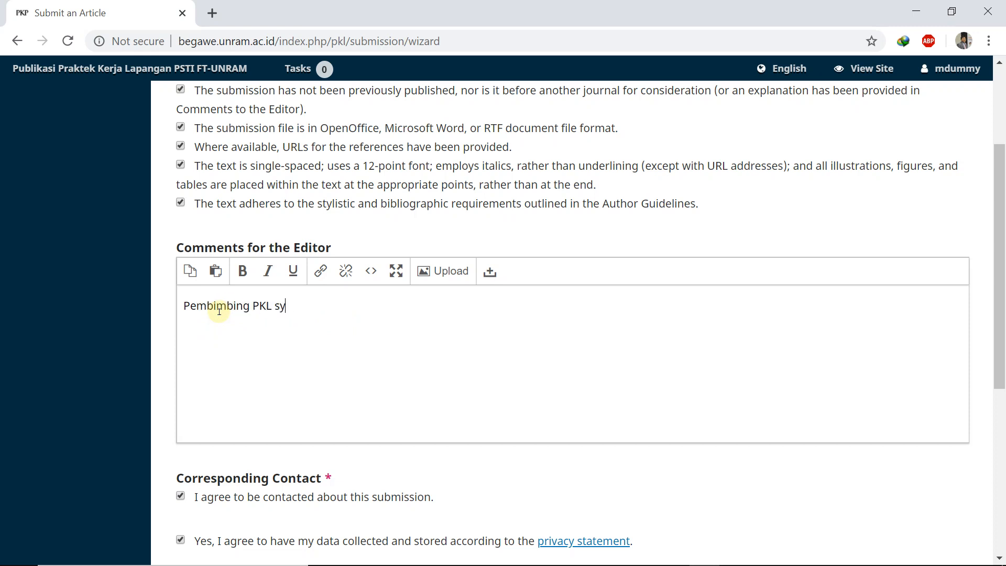
text( adla)
text(la)
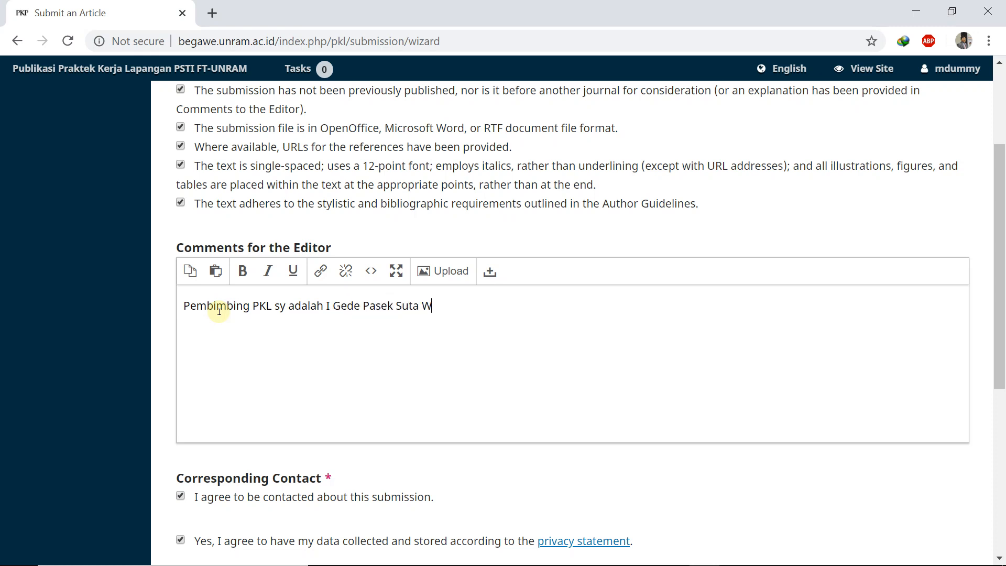
click(326, 308)
text(Bpk.)
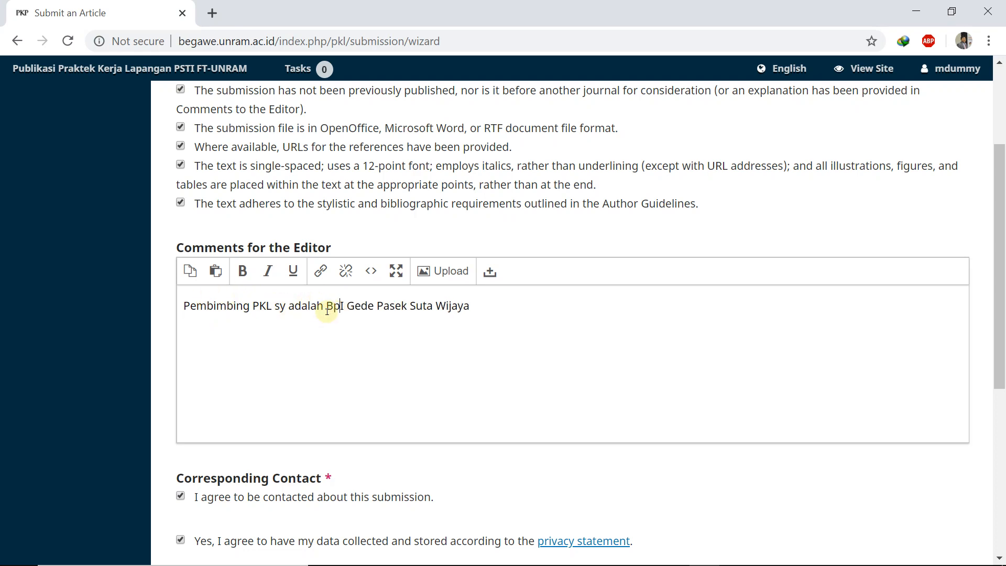
scroll(326, 312, down, 5)
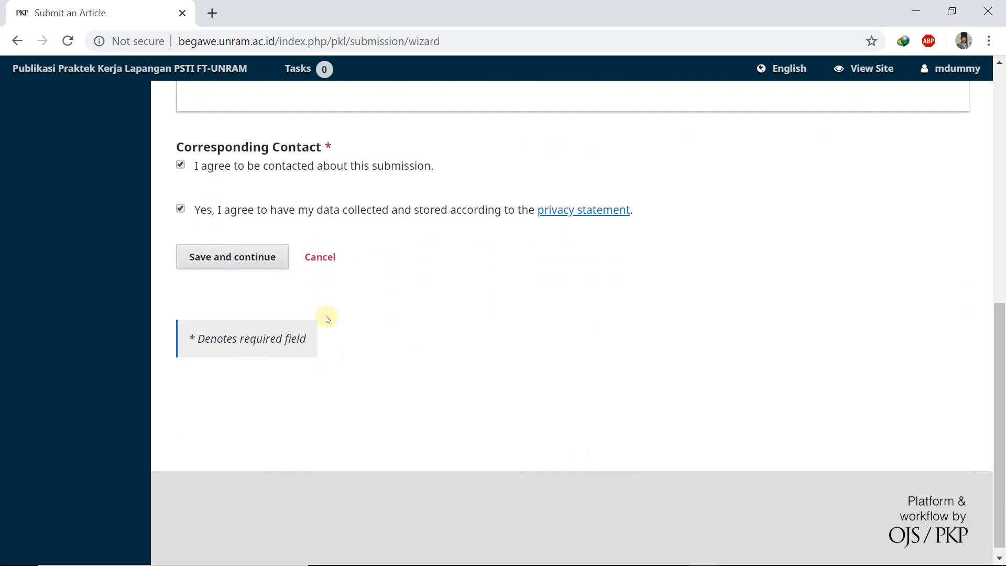
click(236, 249)
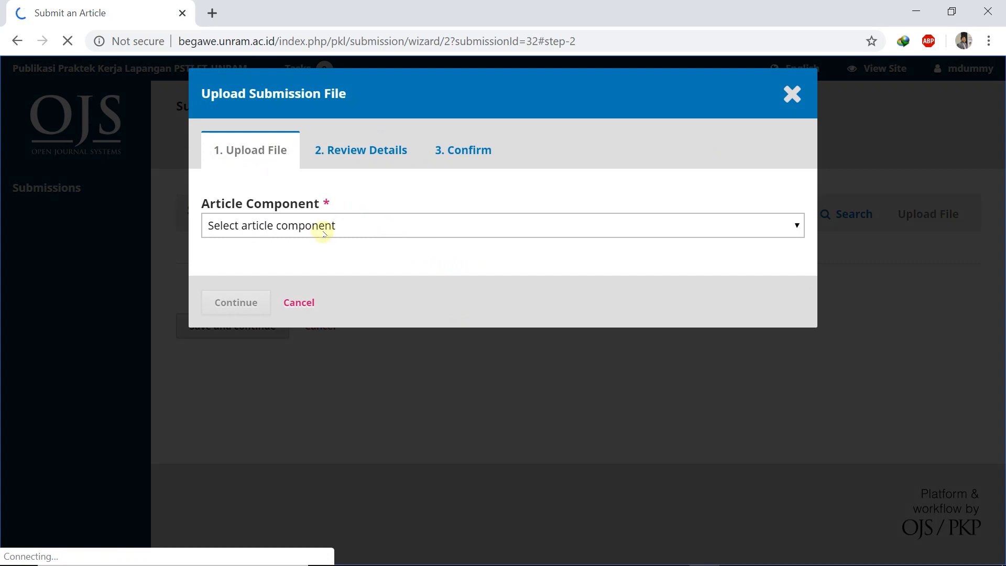
Step: Rename JTIKA-WordTemplate to Lap_PKL and upload it as the Article Text component
click(348, 225)
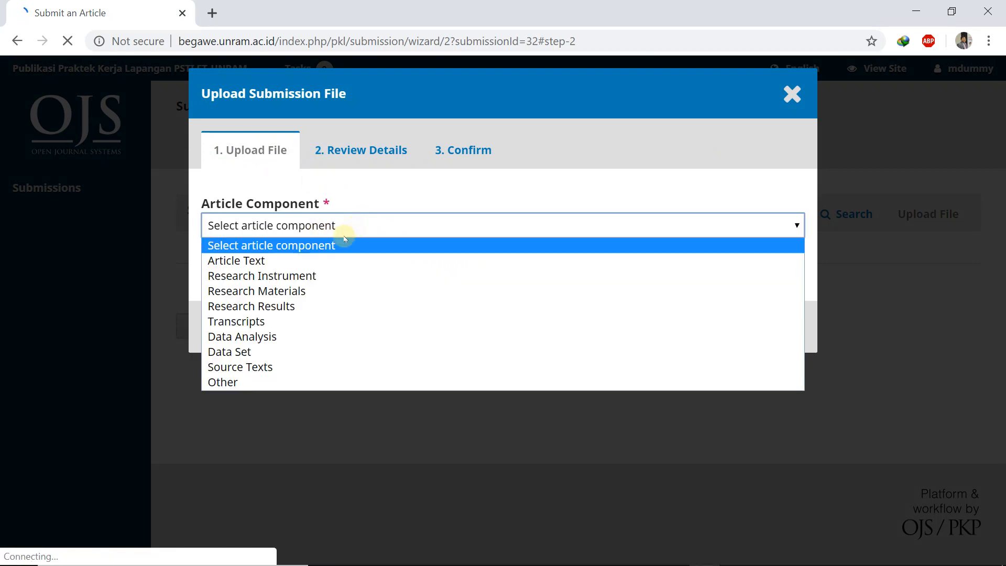
click(251, 260)
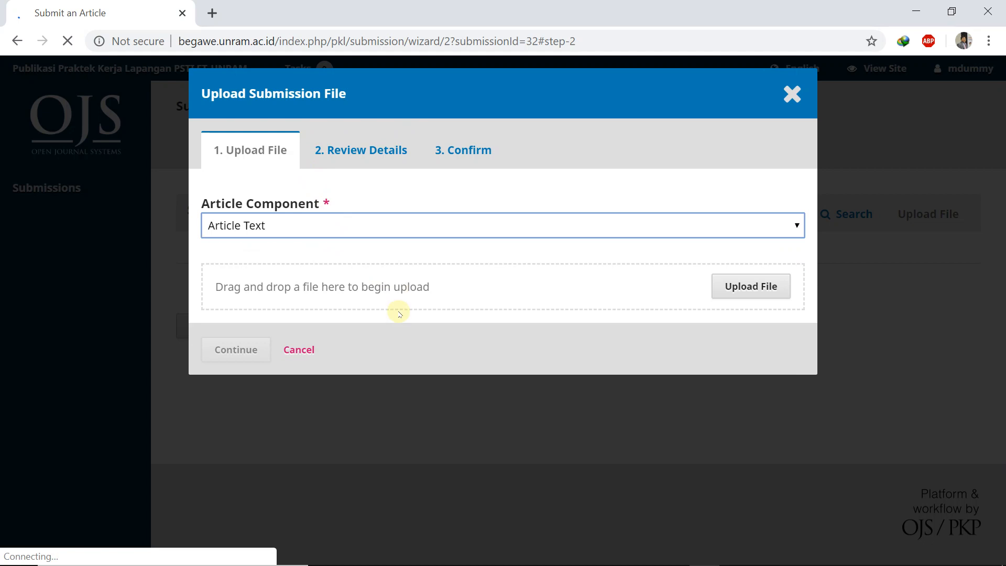
click(729, 288)
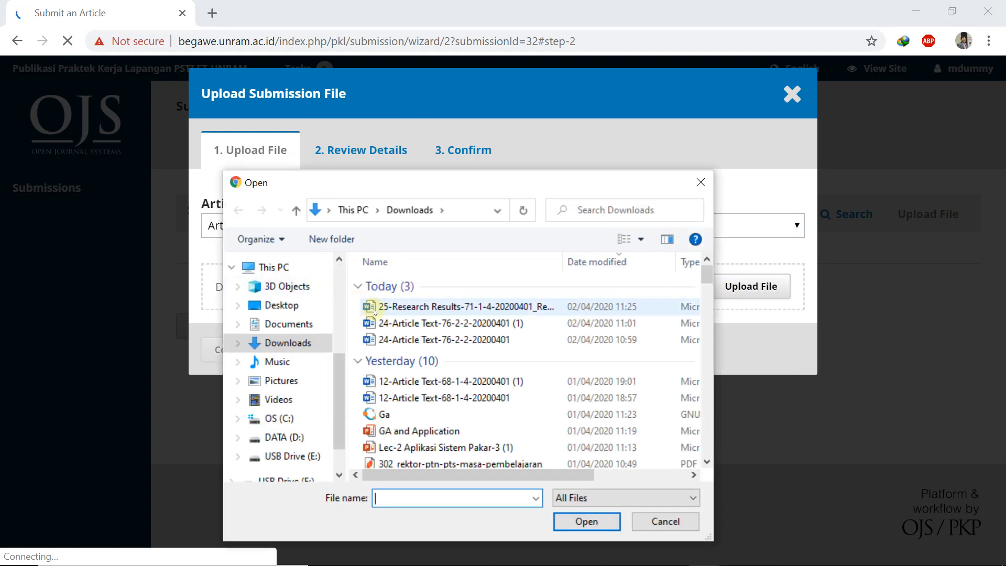
scroll(426, 385, down, 6)
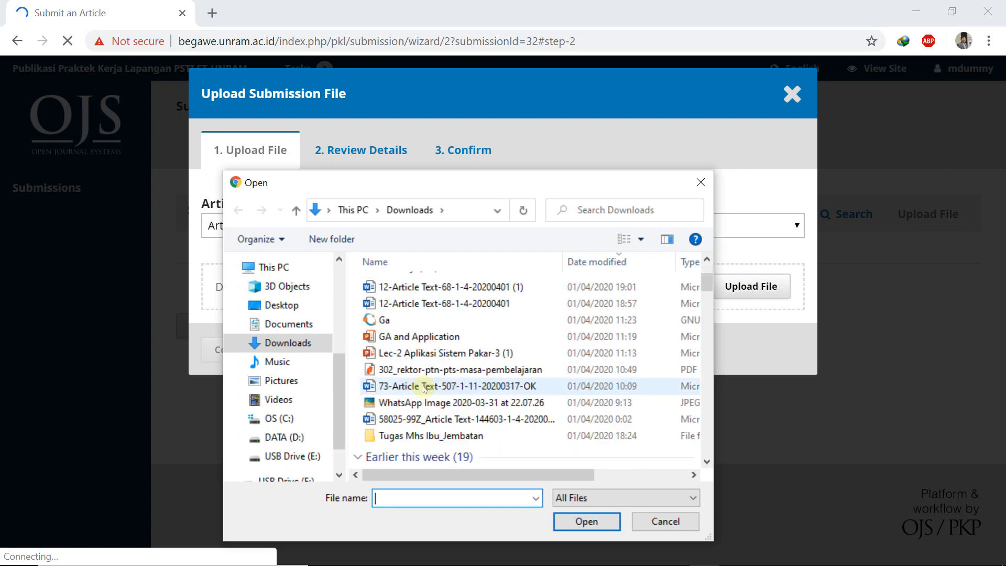
scroll(424, 390, down, 5)
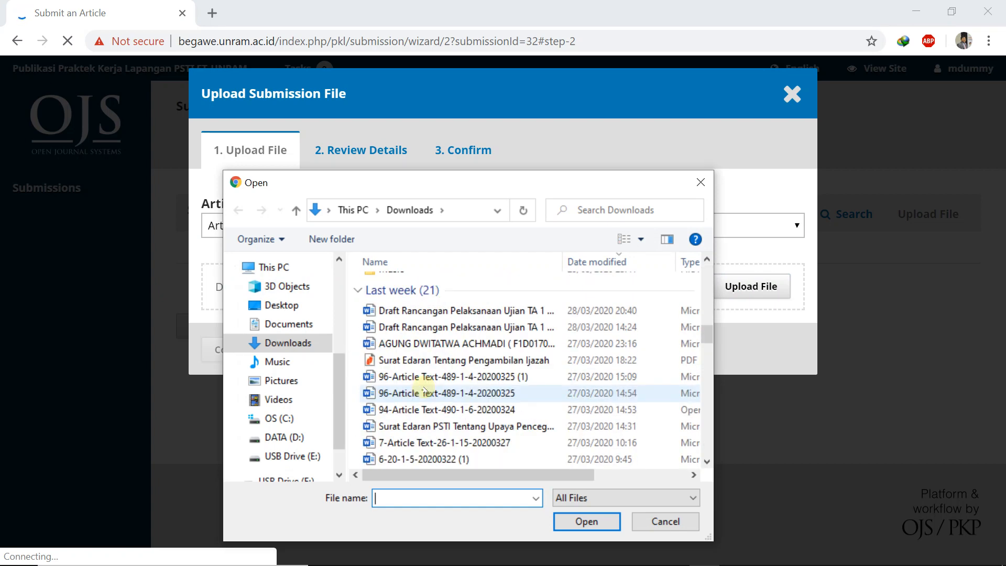
scroll(424, 389, down, 3)
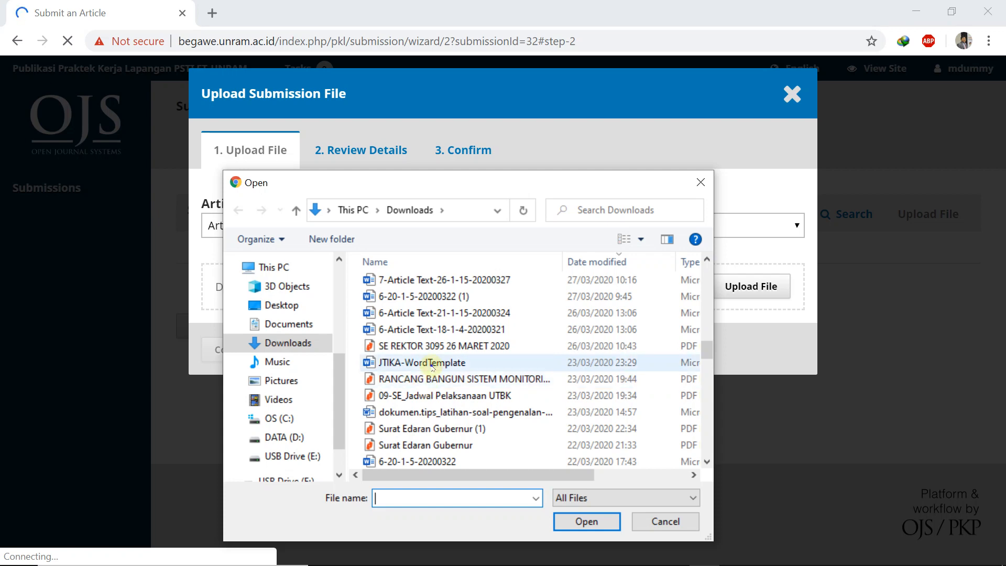
right_click(427, 362)
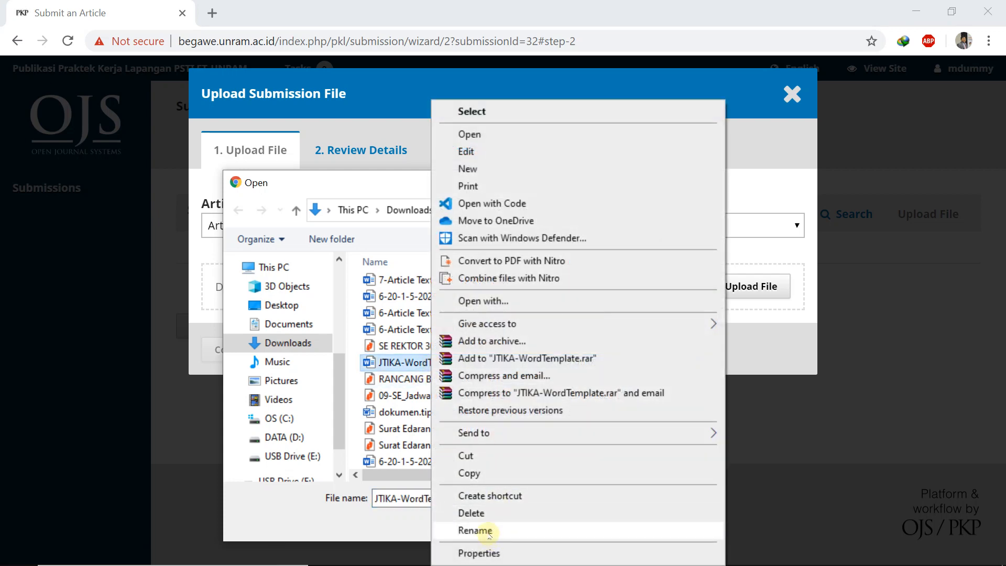
click(491, 530)
text(Lap)
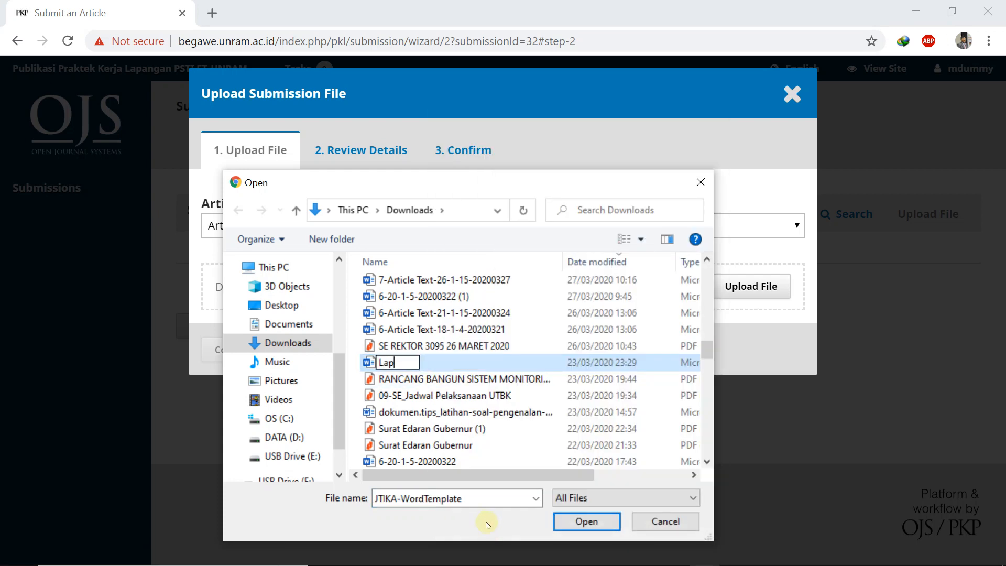
text(_PKL)
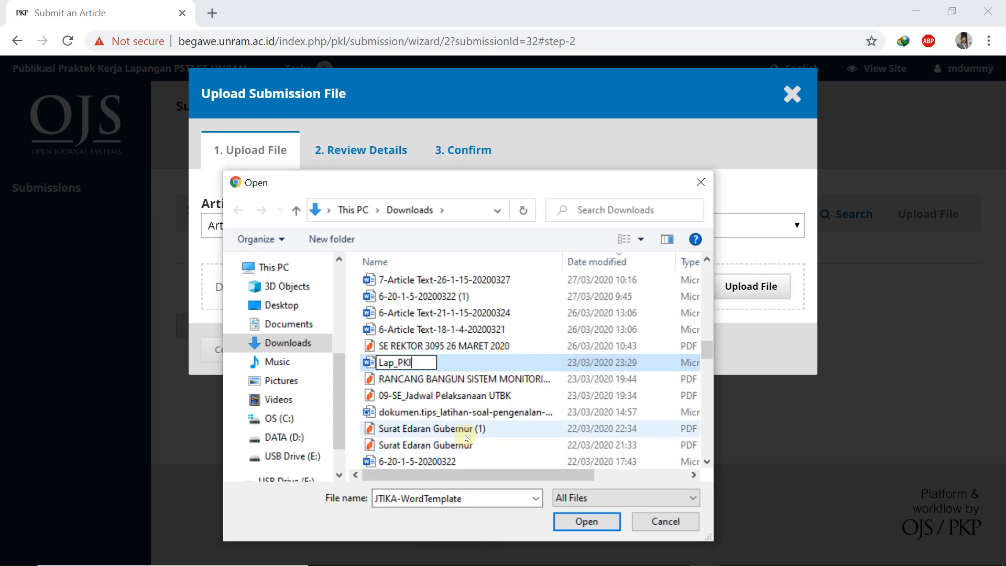
click(465, 437)
click(523, 362)
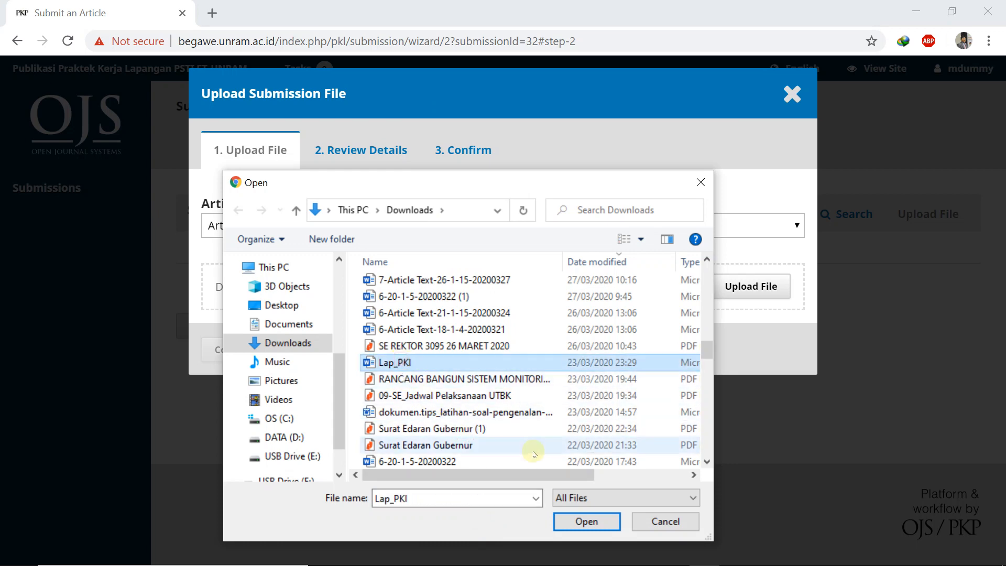
click(585, 521)
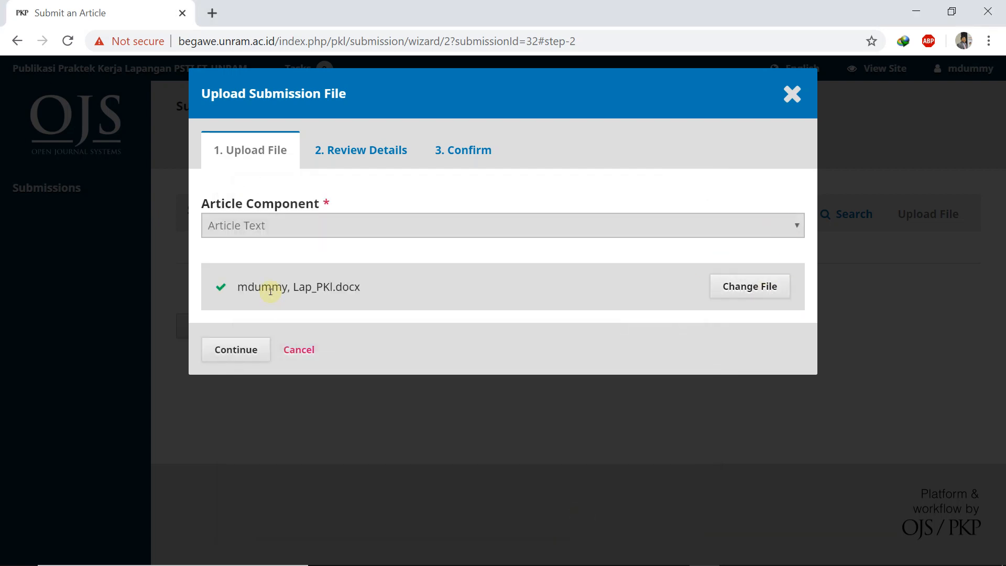
Step: Confirm the uploaded file through the wizard and save the submission files
click(236, 350)
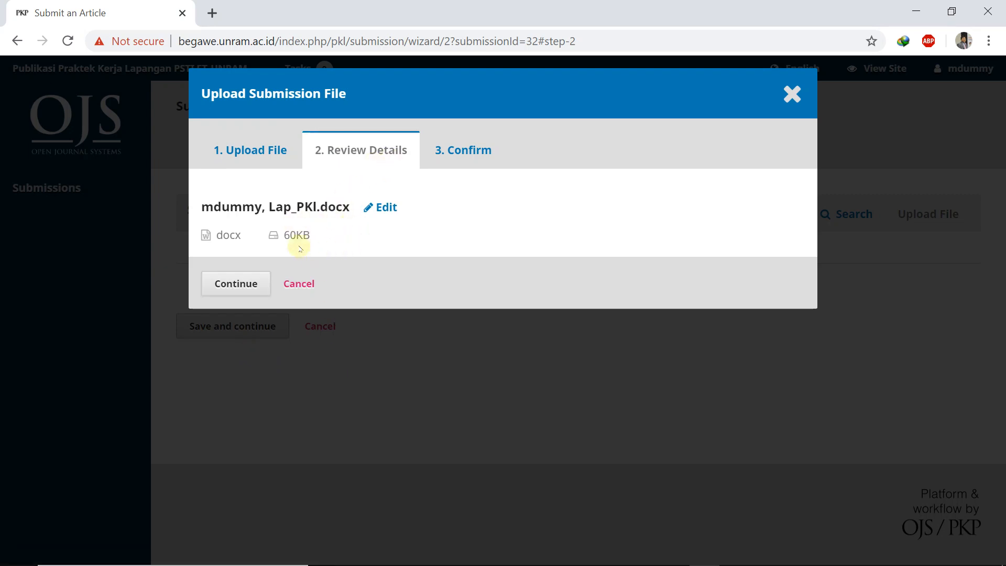
click(236, 281)
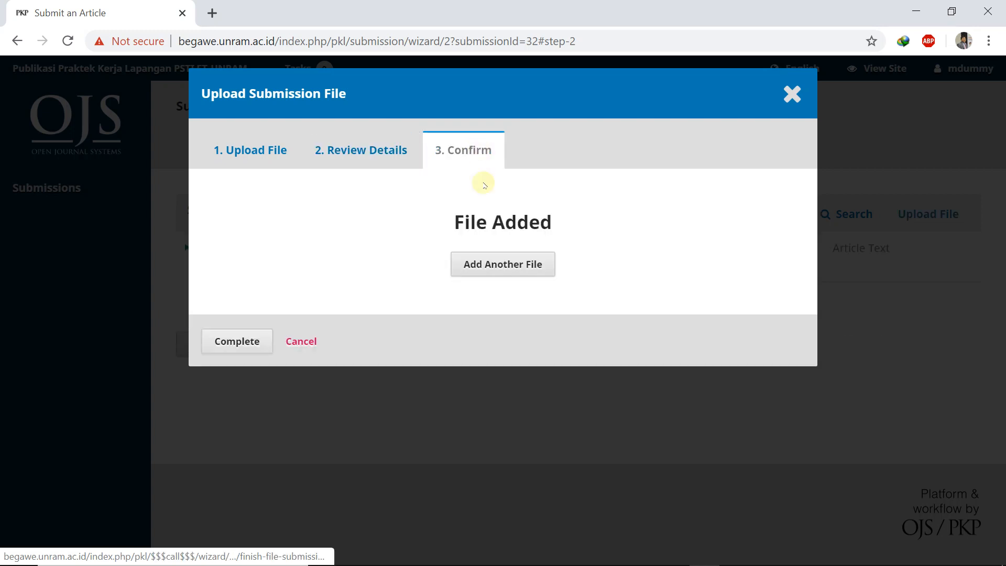
click(232, 340)
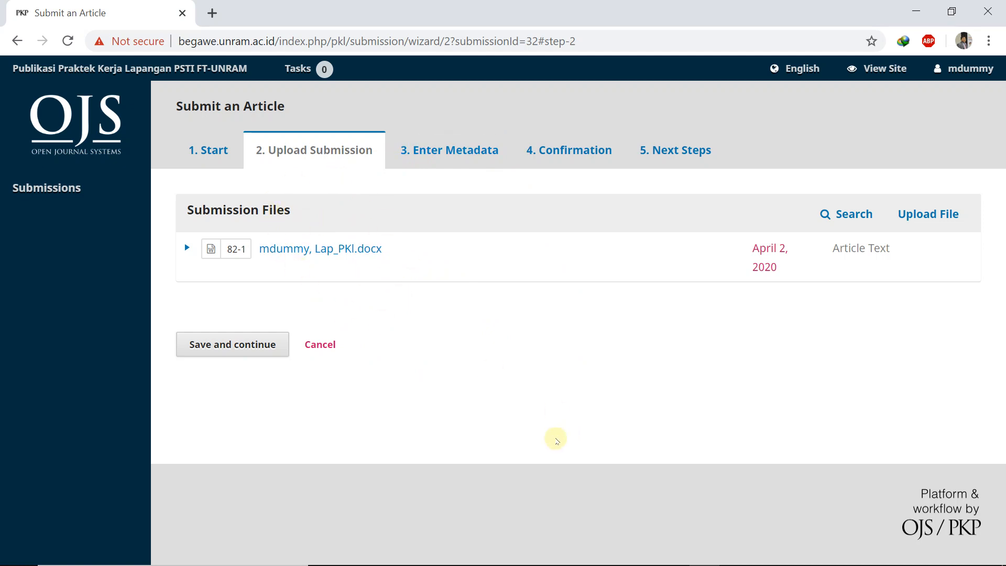
click(220, 343)
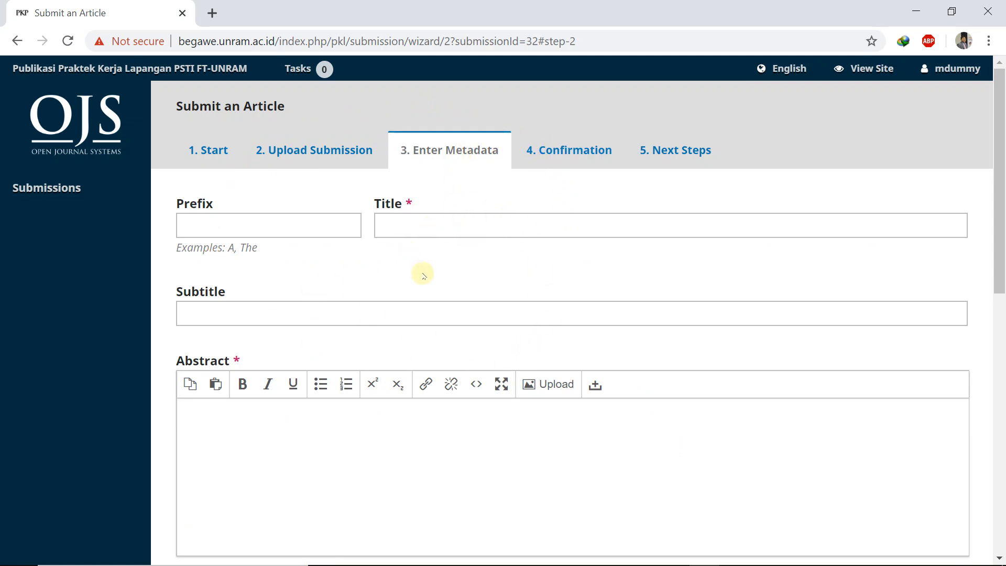
Step: Enter the title 'Sistem Informasi PKL' and a short abstract for the article
click(407, 233)
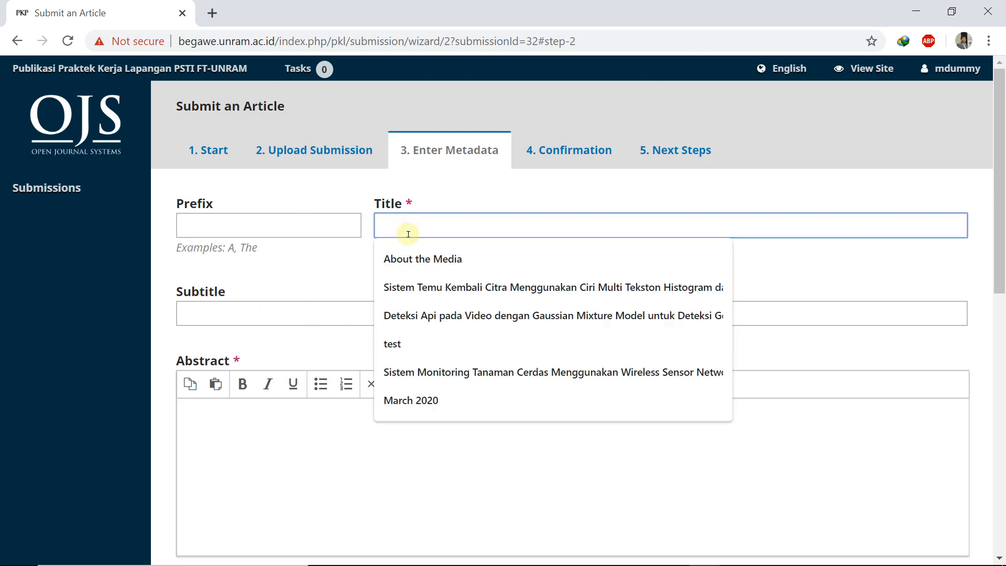
text(S)
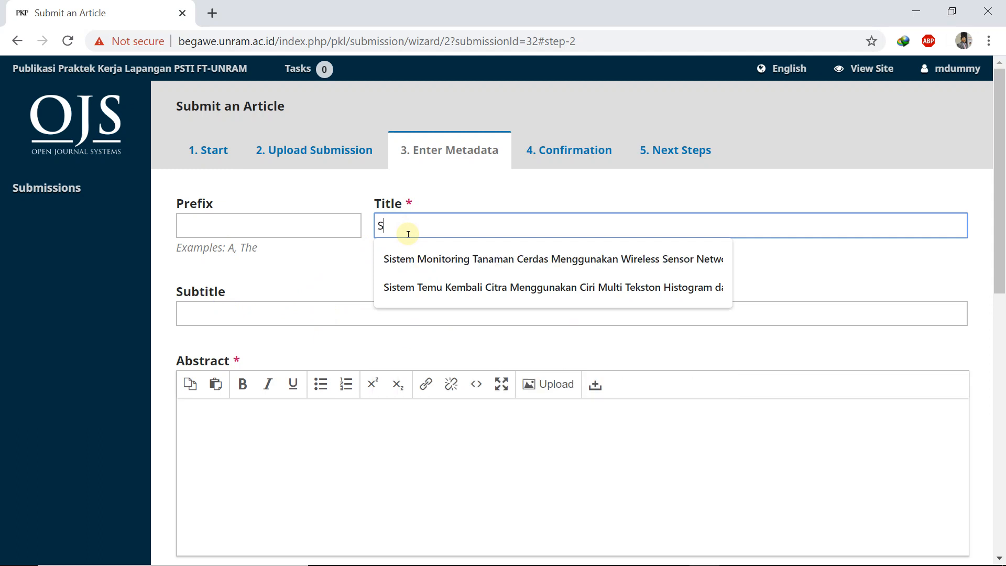
text(istem In)
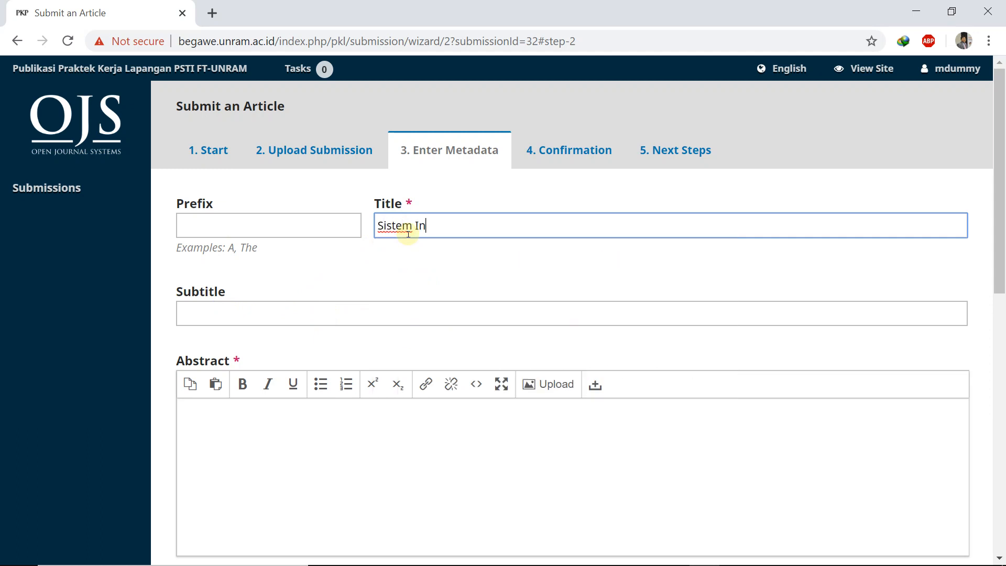
text(formasi PKL)
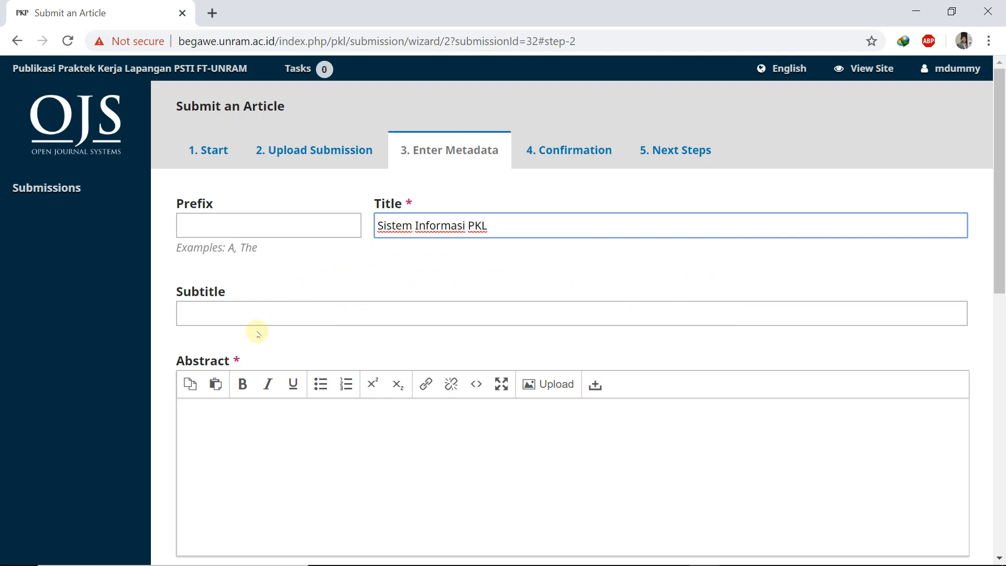
scroll(258, 334, down, 3)
click(246, 278)
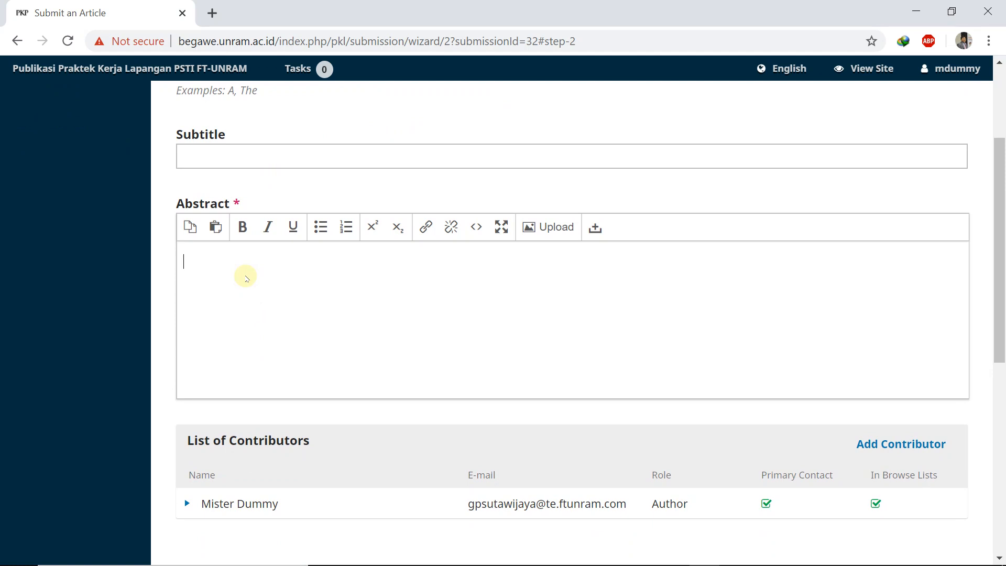
text(Sistem ini merupakan ....)
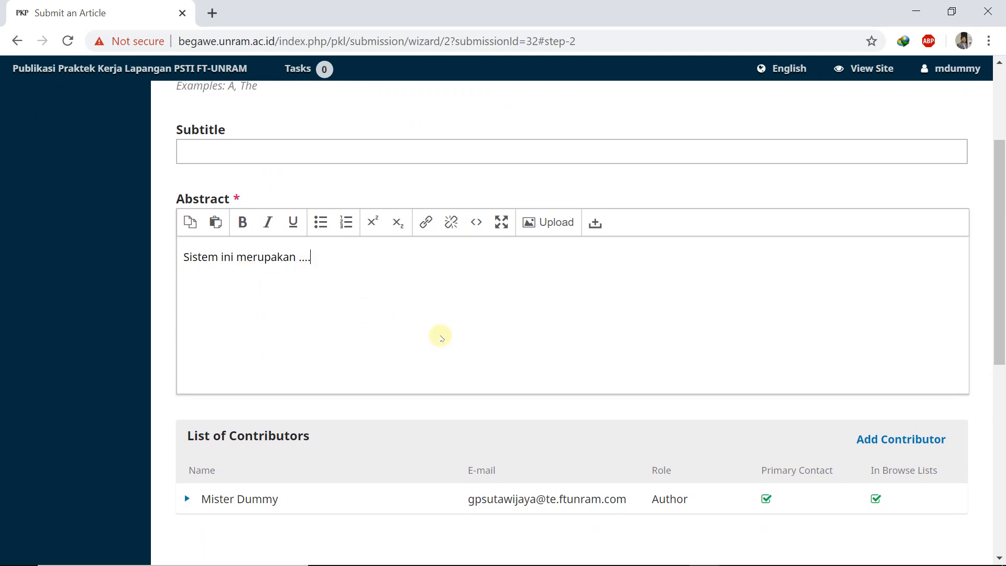
Step: Add keywords Sistem, Informasi, PKL, Fakultas Tenik and PSTI, then save and continue
scroll(440, 334, down, 5)
scroll(440, 336, down, 3)
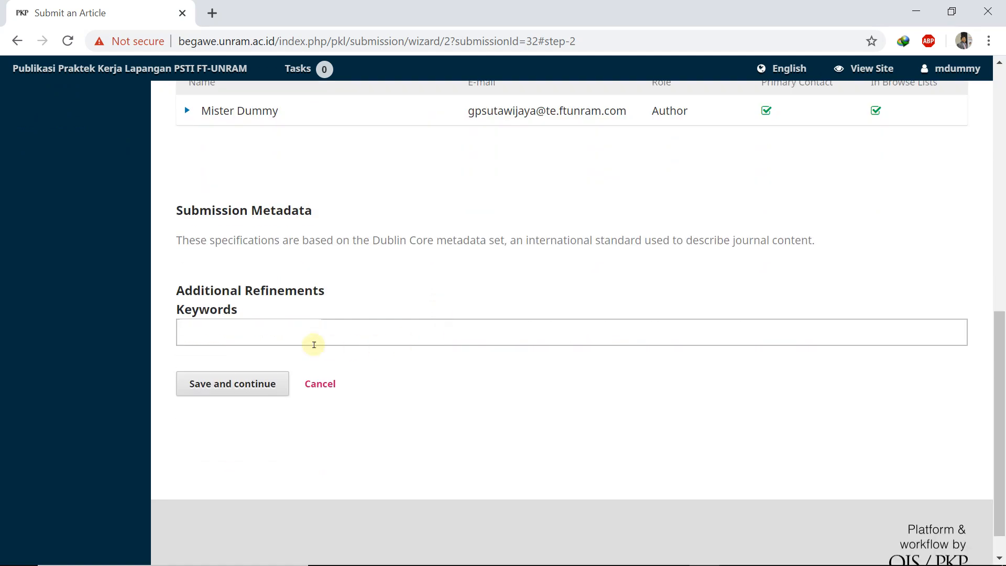
click(251, 329)
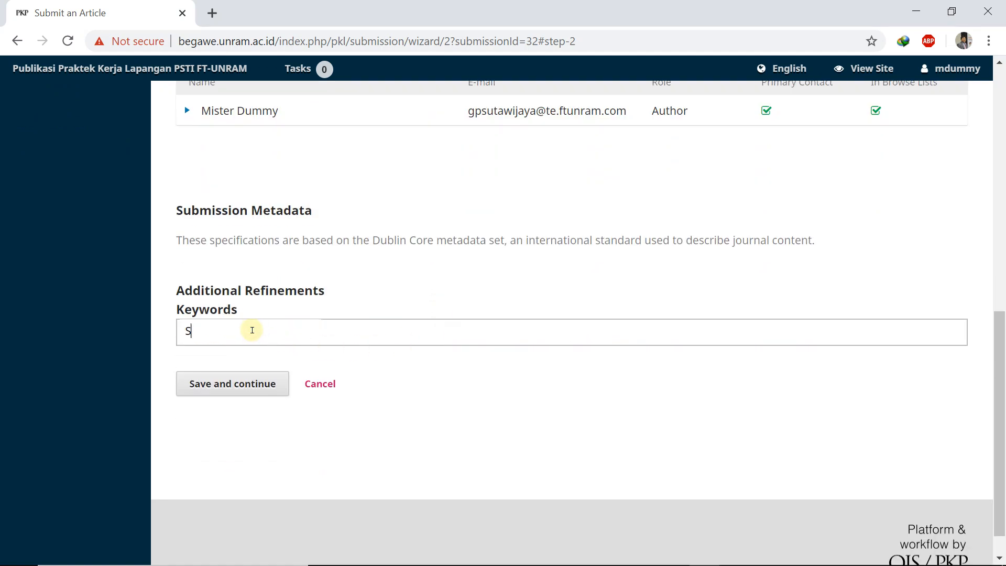
text(Sistem)
key(Return)
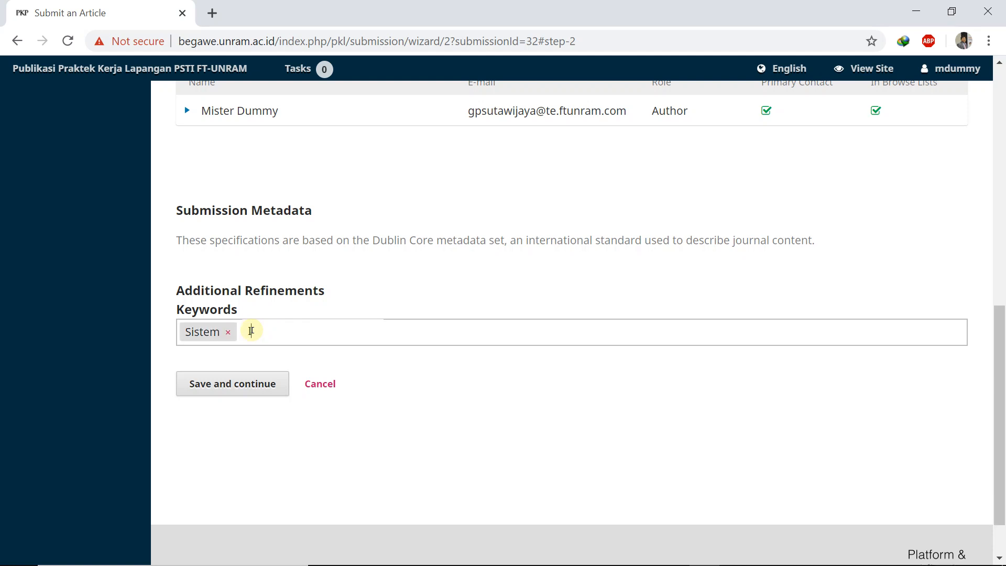
text(Informasi)
key(Return)
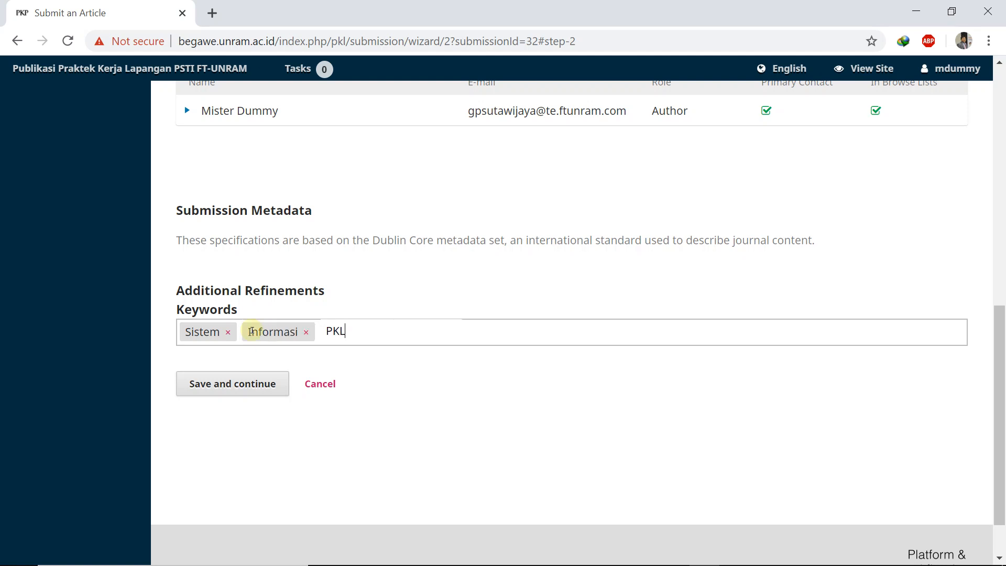
key(Return)
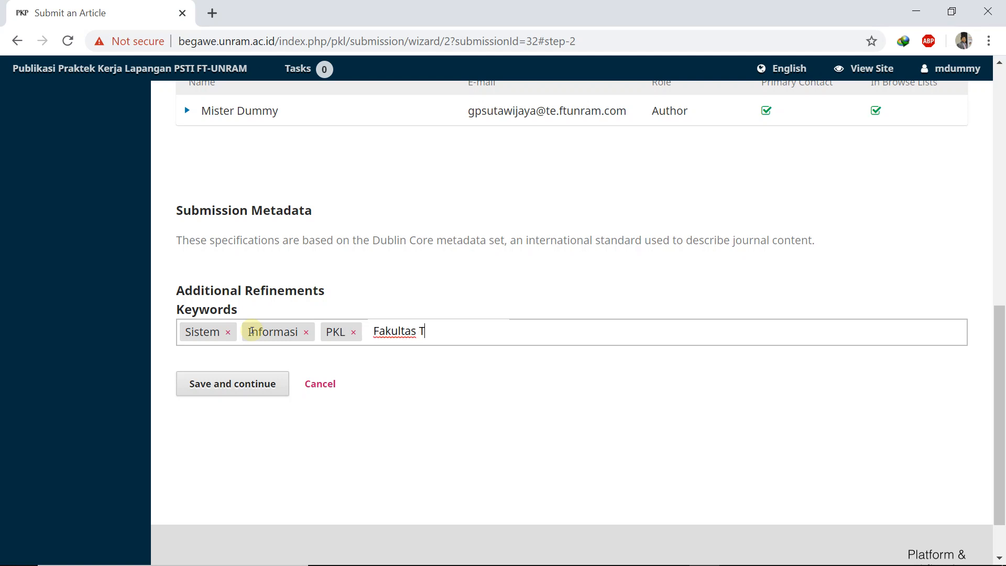
text(Fakultas Tenik)
key(Return)
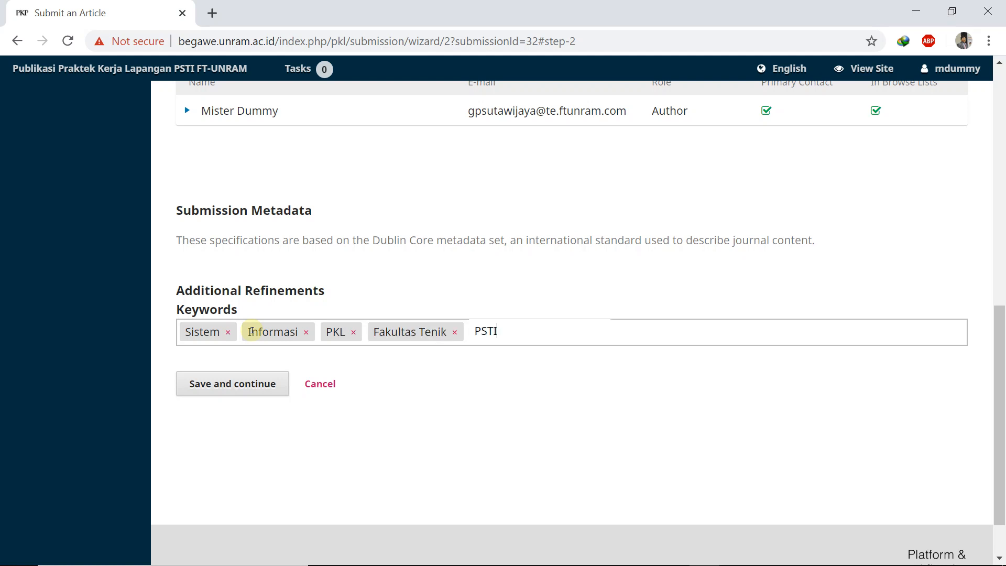
key(Return)
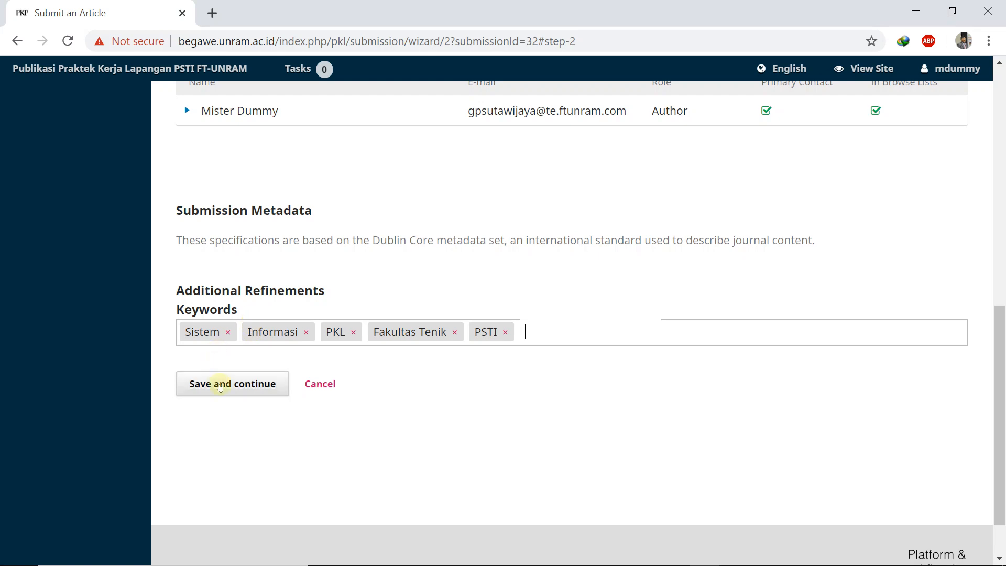
click(220, 382)
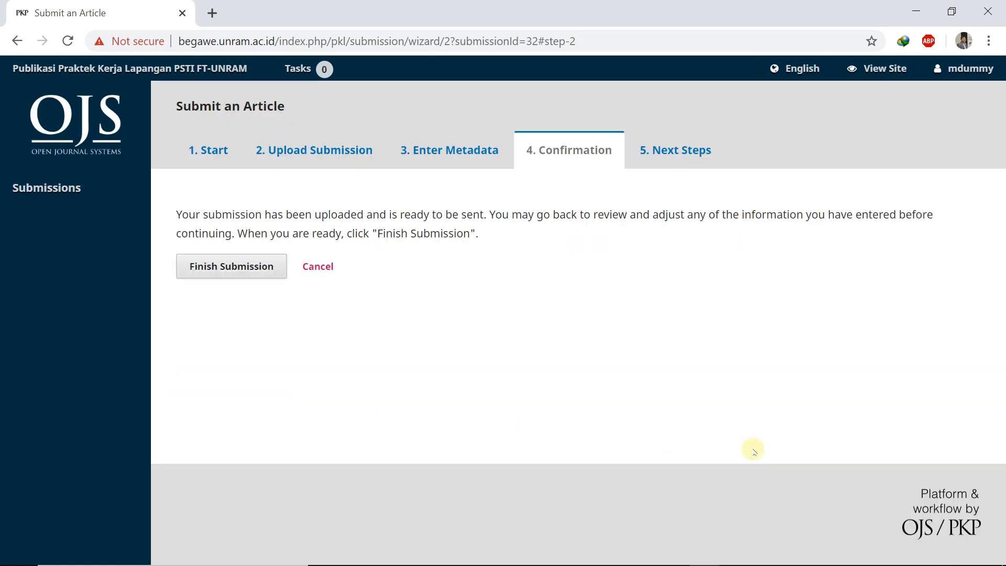
Step: Finish the submission, confirm sending it to the journal, and review the Next Steps page
click(225, 267)
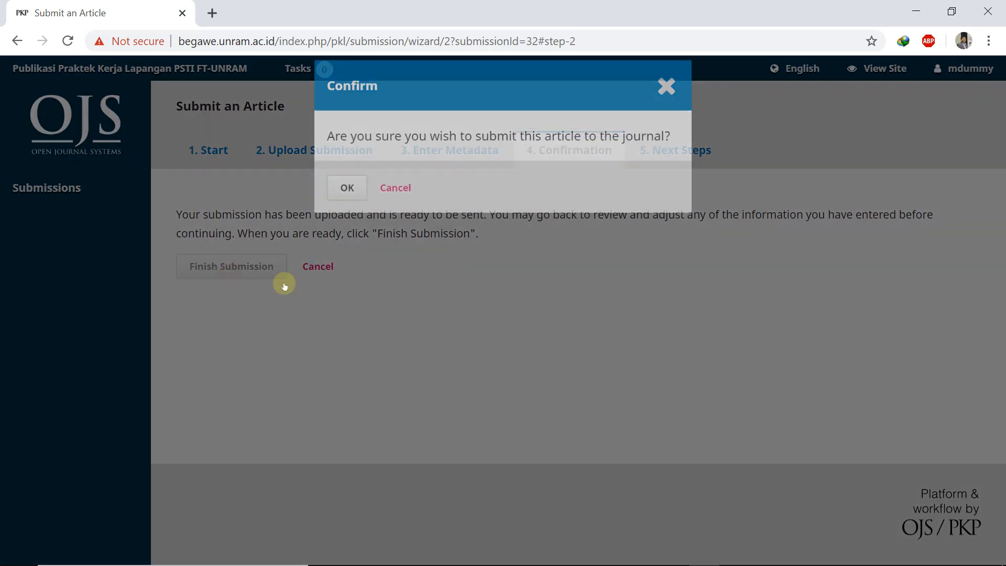
click(347, 195)
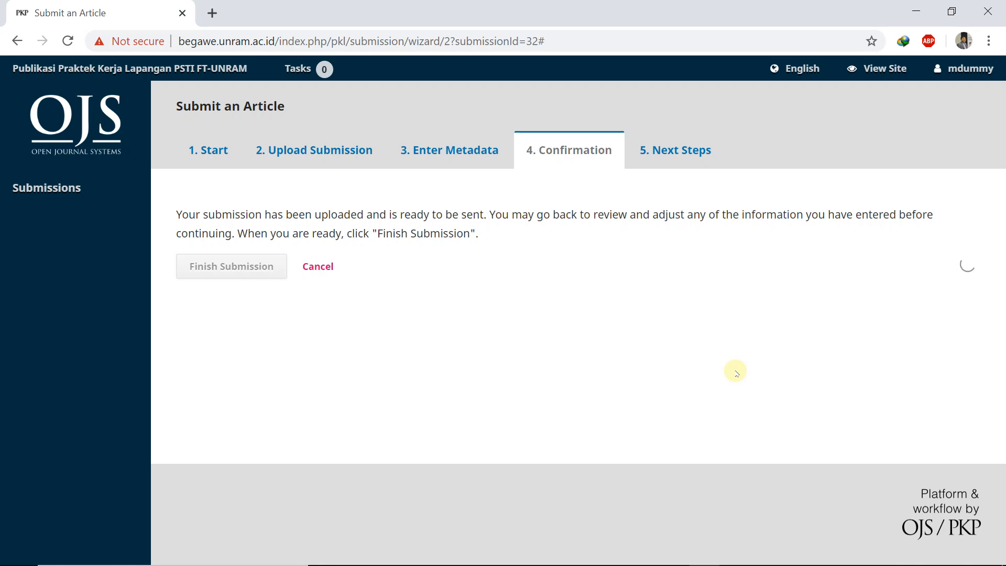
scroll(686, 254, down, 3)
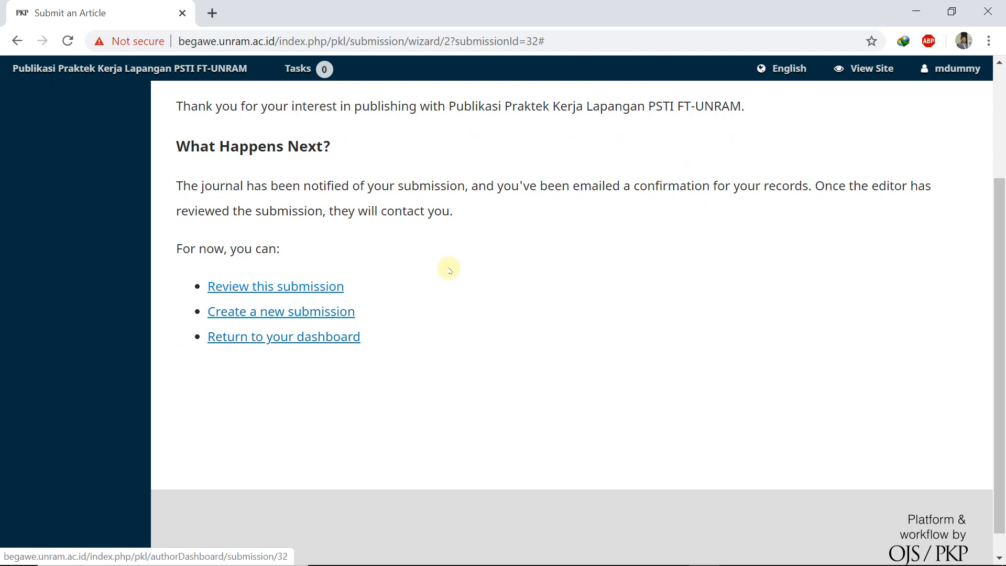
scroll(449, 270, up, 2)
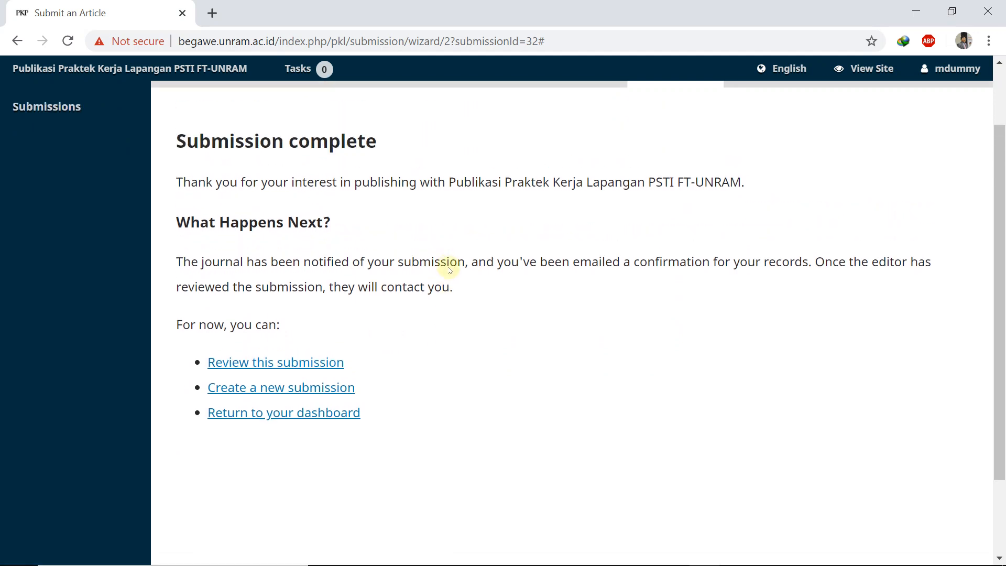
Step: Review the Sistem Informasi PKL submission's files and discussions, then open a new browser tab
click(270, 363)
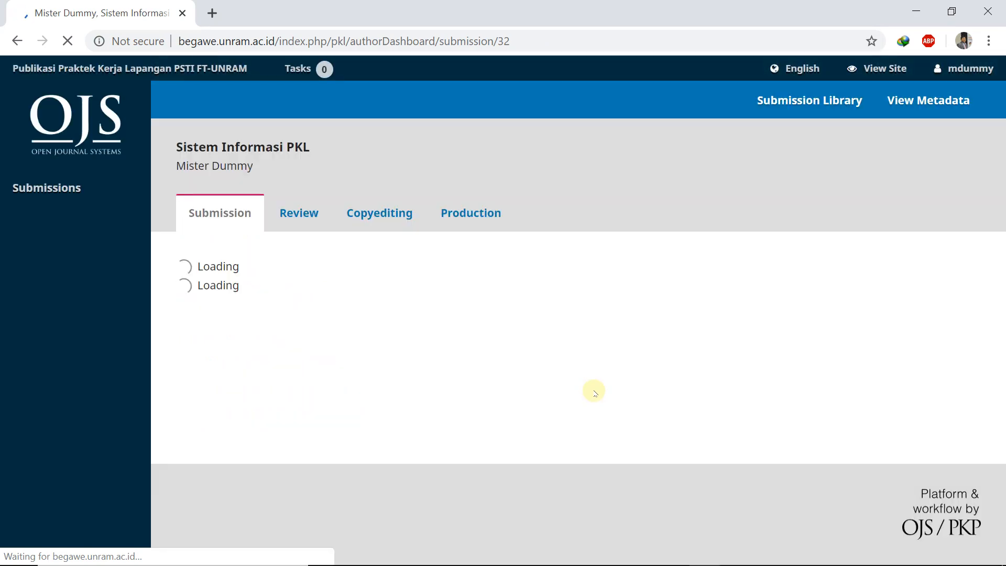
scroll(594, 394, down, 2)
scroll(595, 393, up, 2)
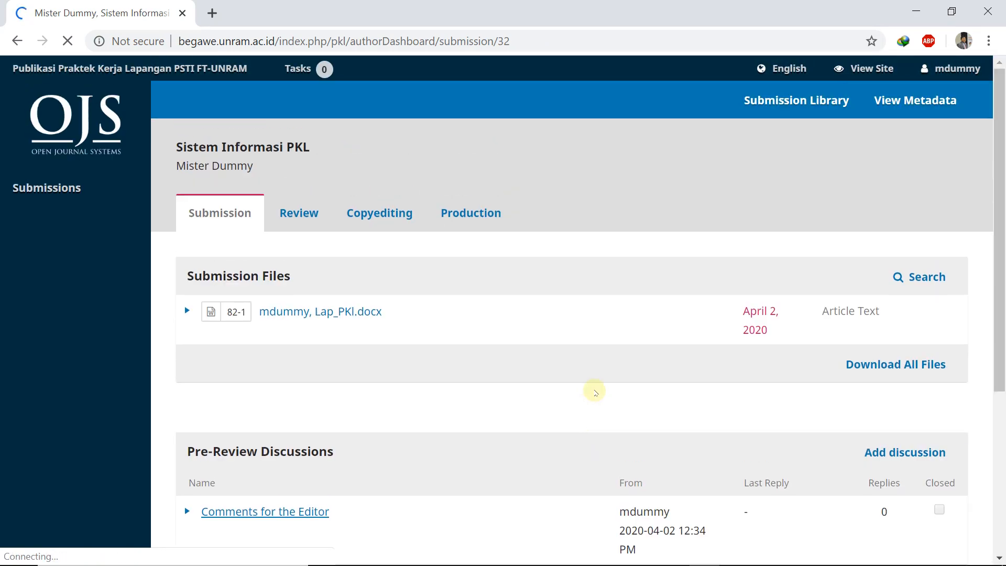
scroll(592, 382, down, 2)
scroll(583, 330, down, 2)
scroll(581, 330, up, 4)
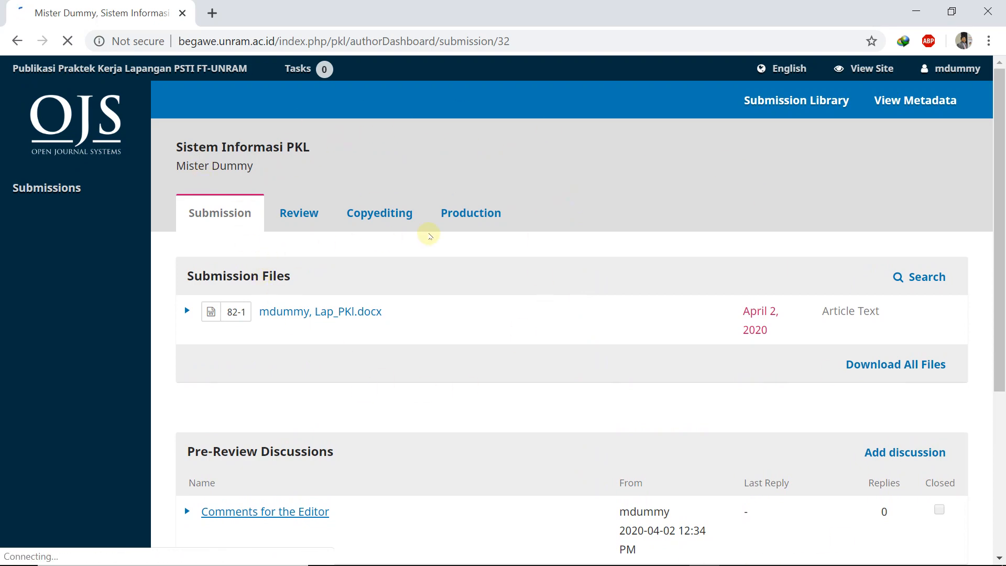
scroll(431, 287, down, 4)
scroll(366, 262, up, 4)
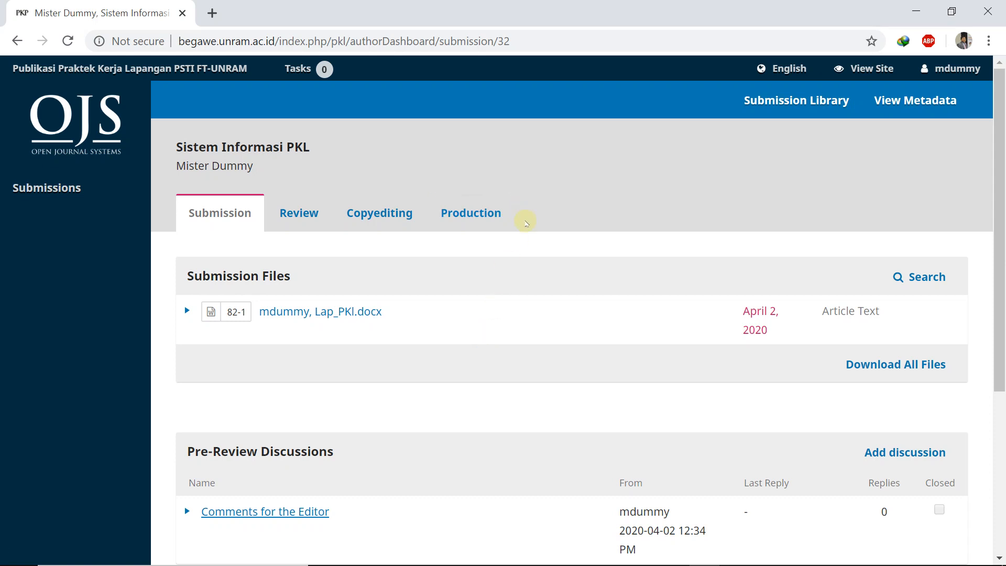
scroll(523, 225, down, 2)
scroll(525, 233, down, 2)
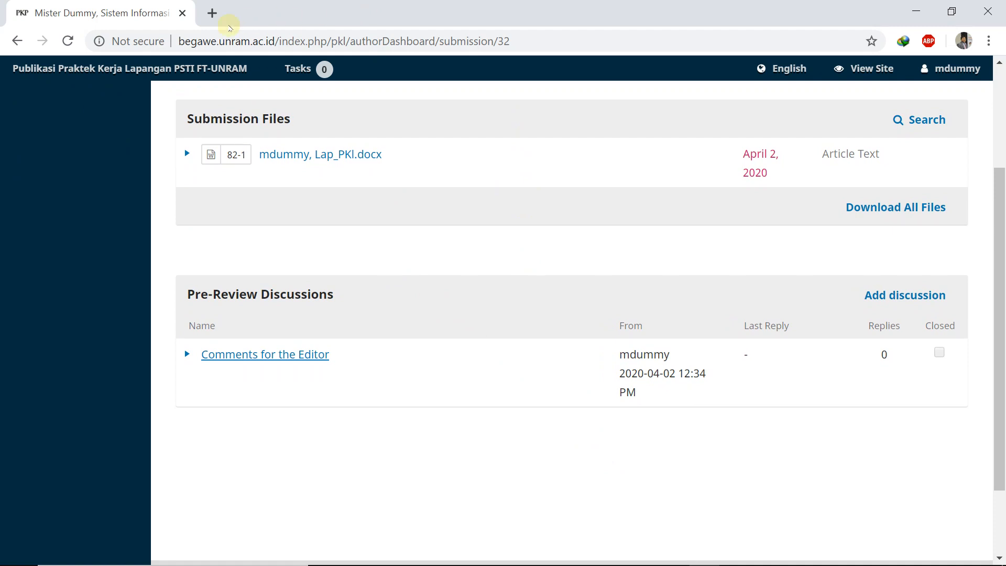
scroll(369, 292, up, 4)
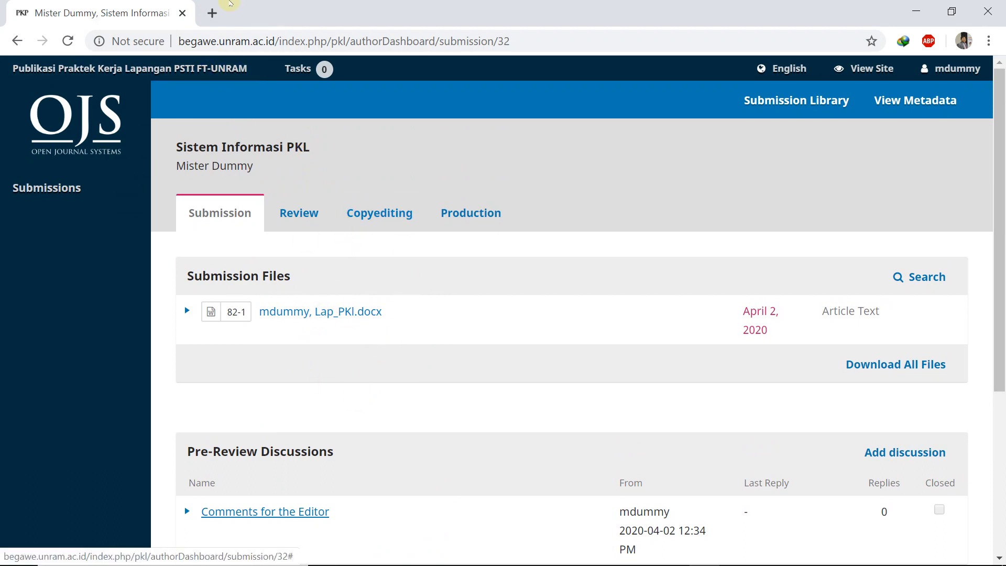
click(212, 13)
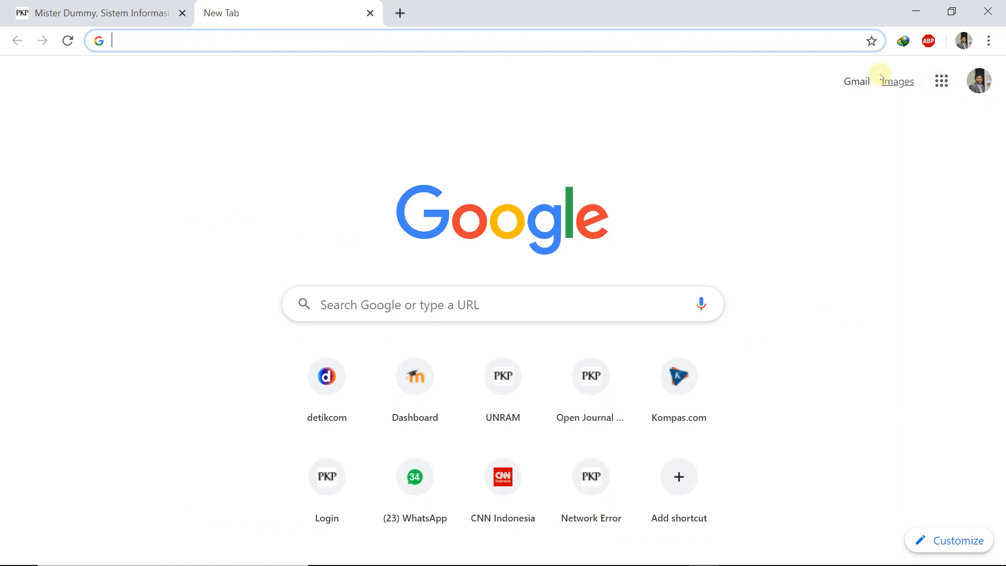
Step: Go to Gmail, read the latest [ta] notification email, and return to the inbox
click(941, 84)
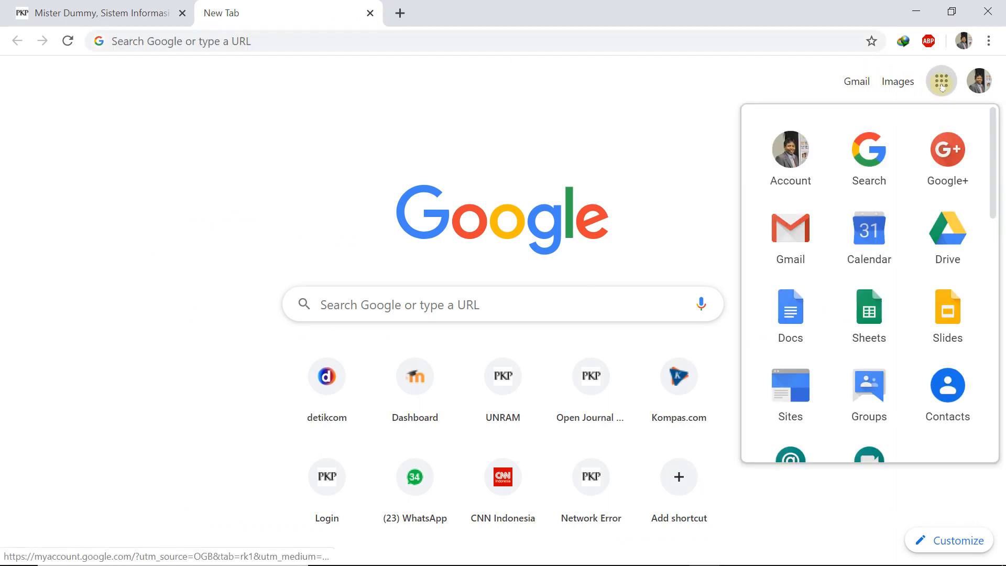
click(810, 219)
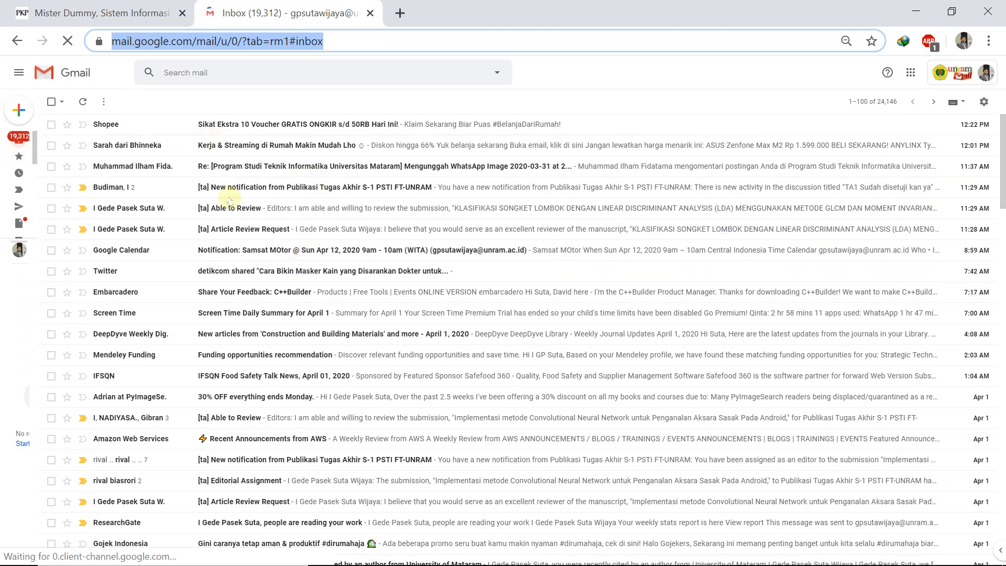
click(283, 188)
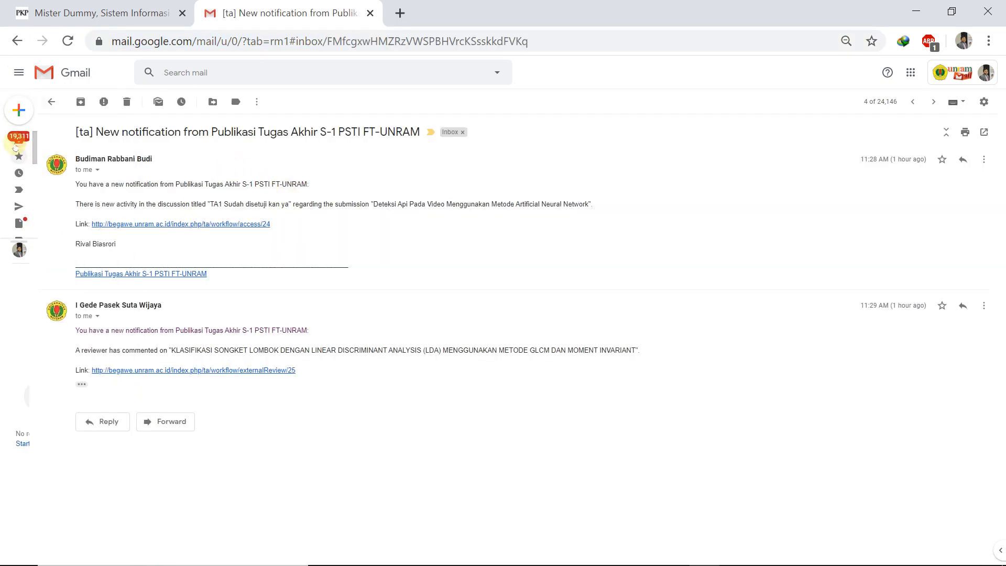
mouse_move(12, 145)
click(44, 139)
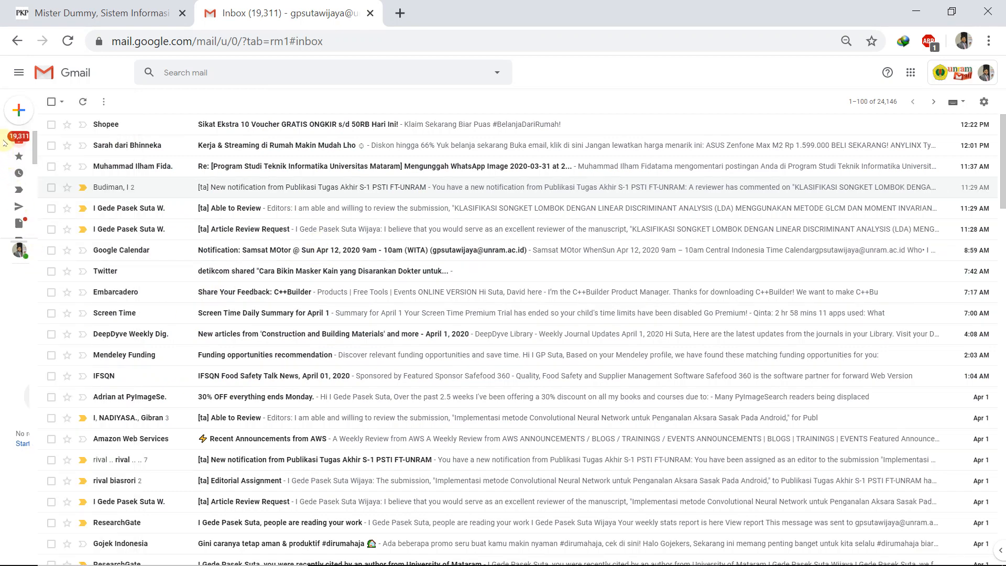
Step: Start adding another Google account from the account switcher
mouse_move(13, 141)
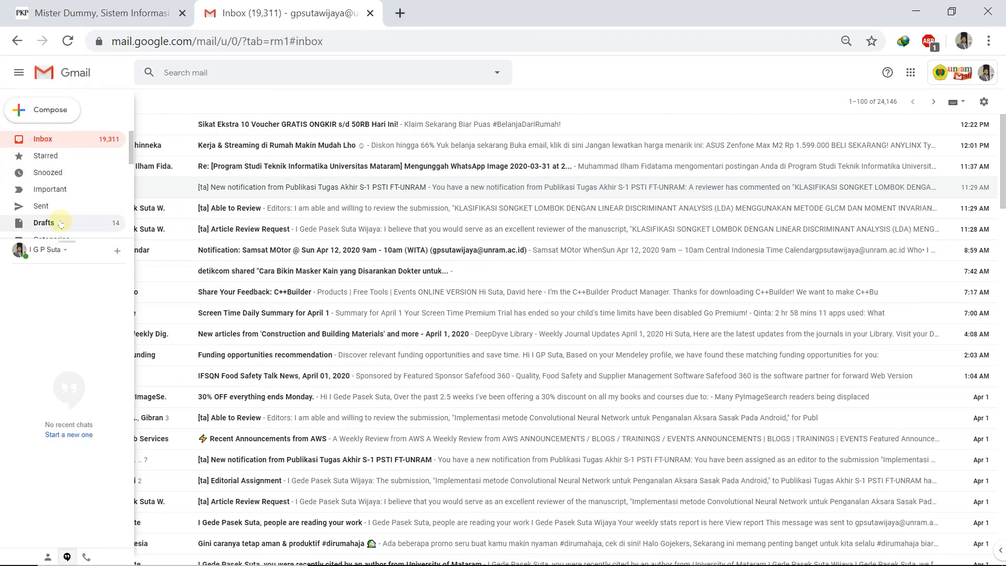
click(987, 74)
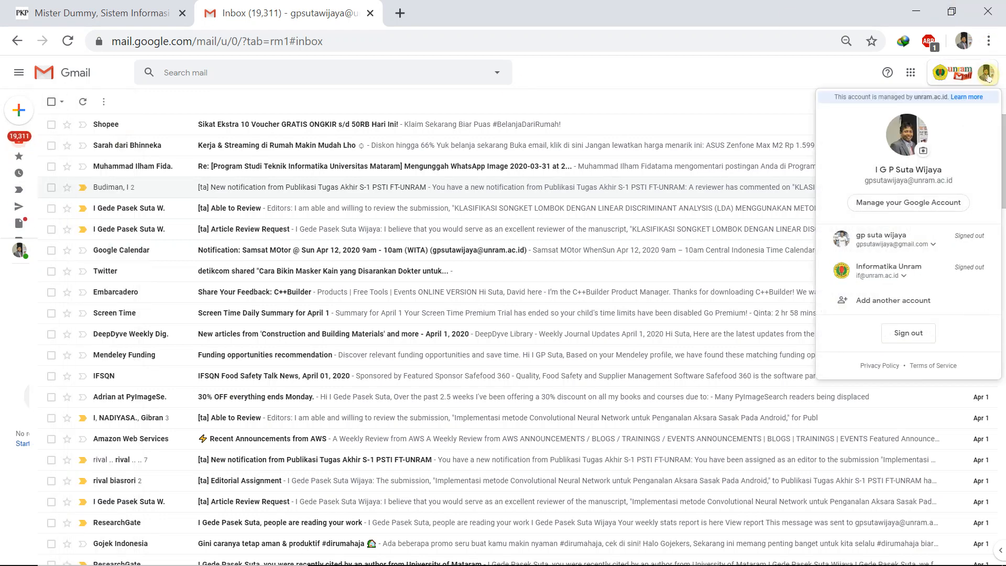
click(892, 239)
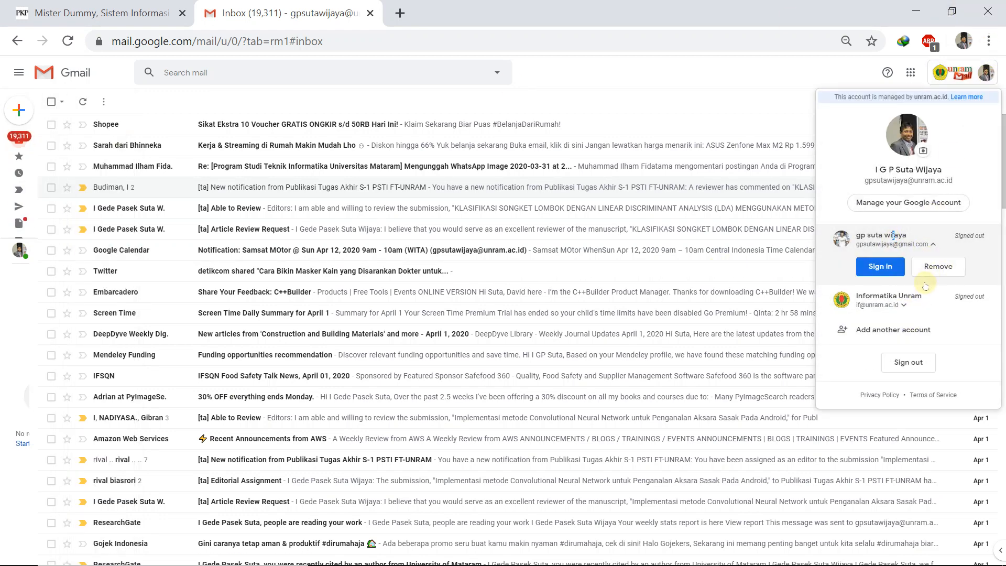
click(905, 330)
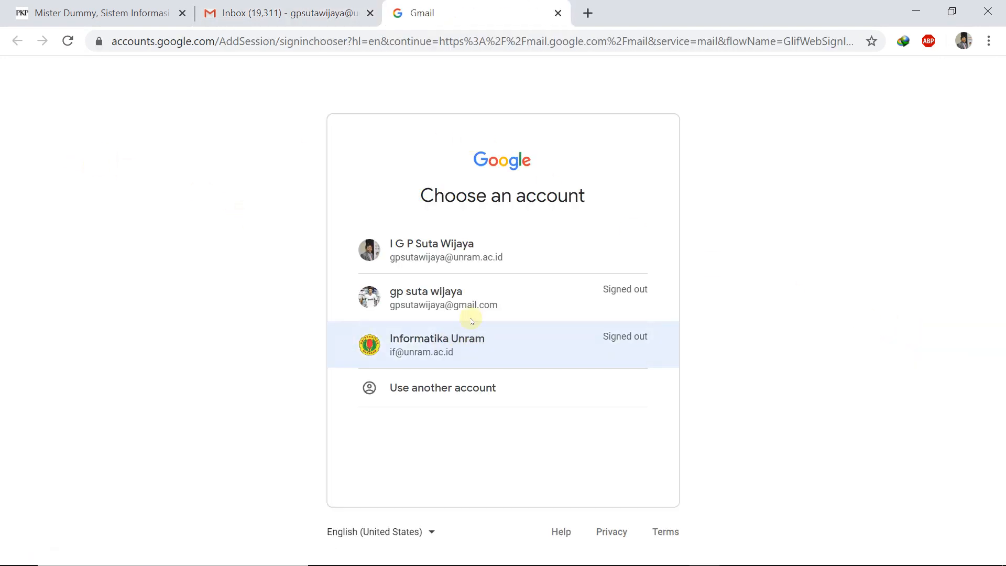
Step: Sign in with a different Google account's email and password, retrying after the rejected password
click(449, 388)
click(426, 282)
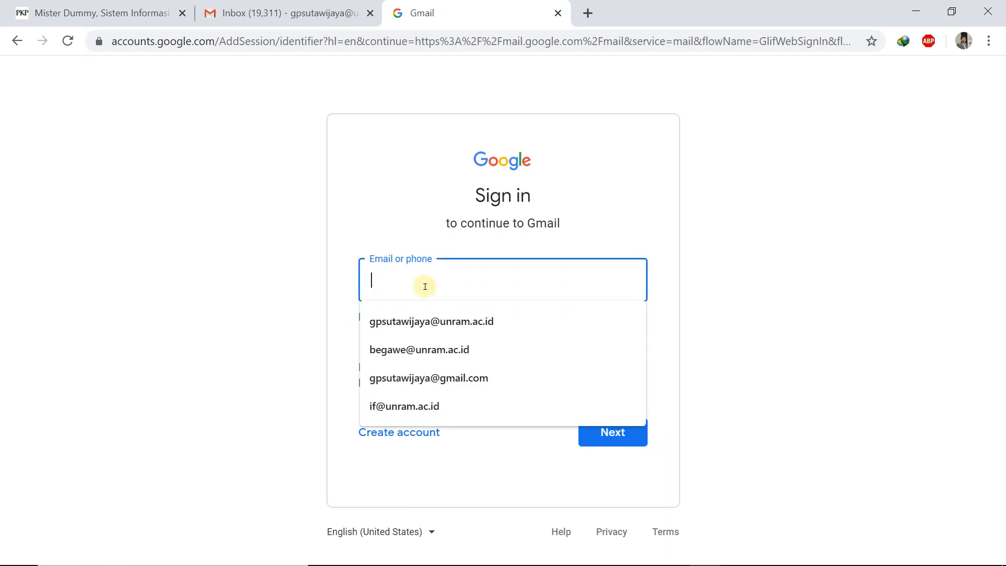
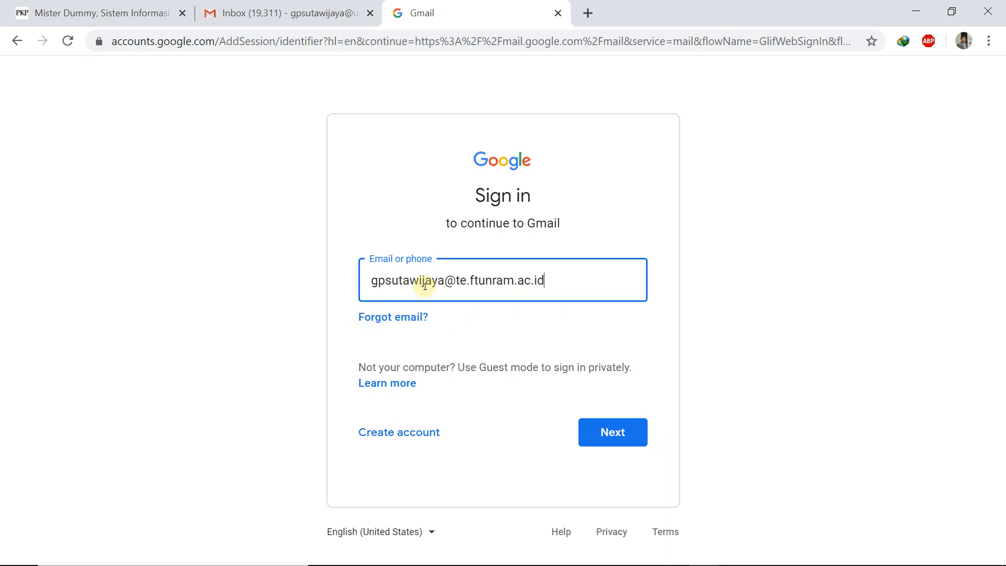
click(606, 431)
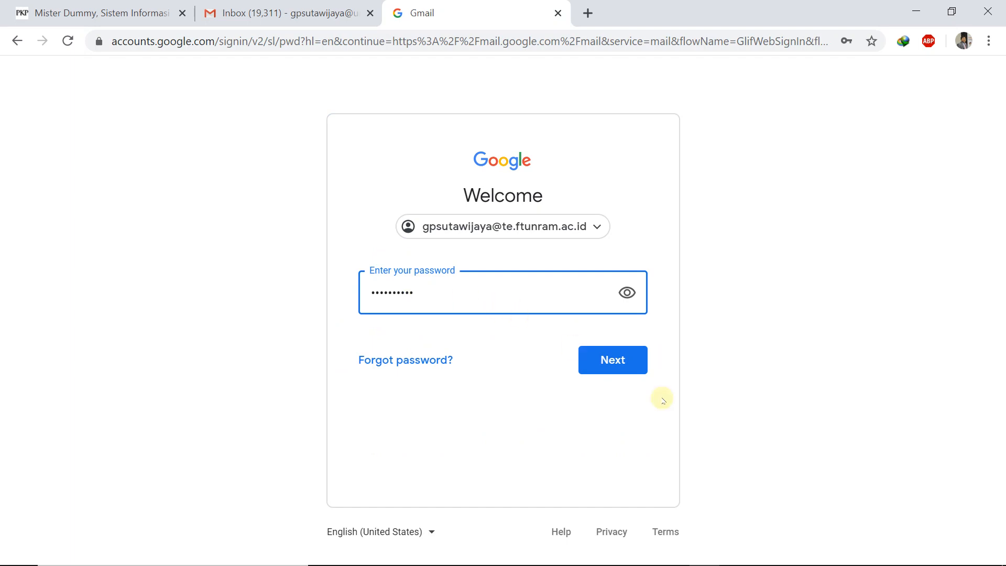
click(612, 361)
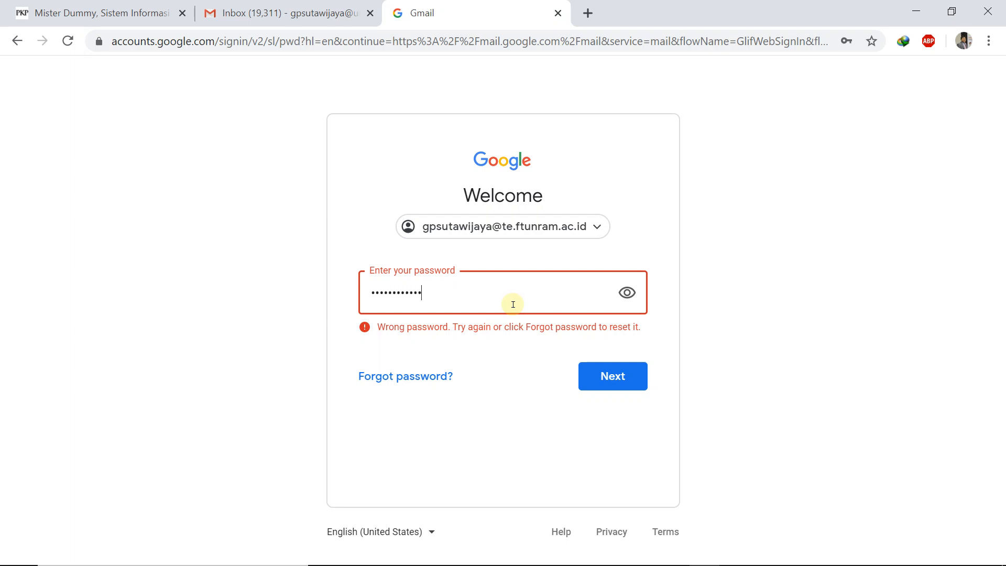
click(620, 380)
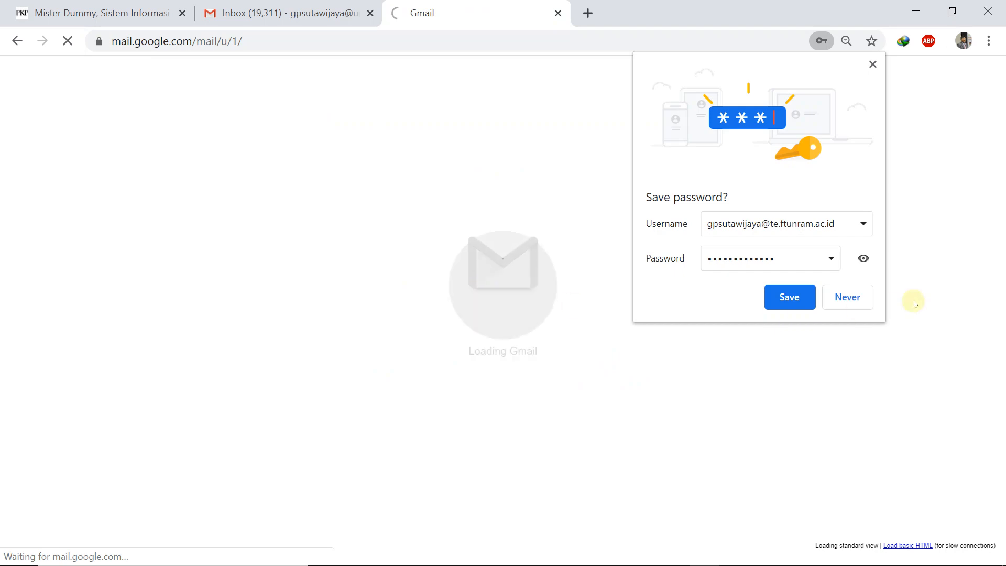
Step: Decline saving the password, then check the new account's Inbox and Spam folders
click(847, 296)
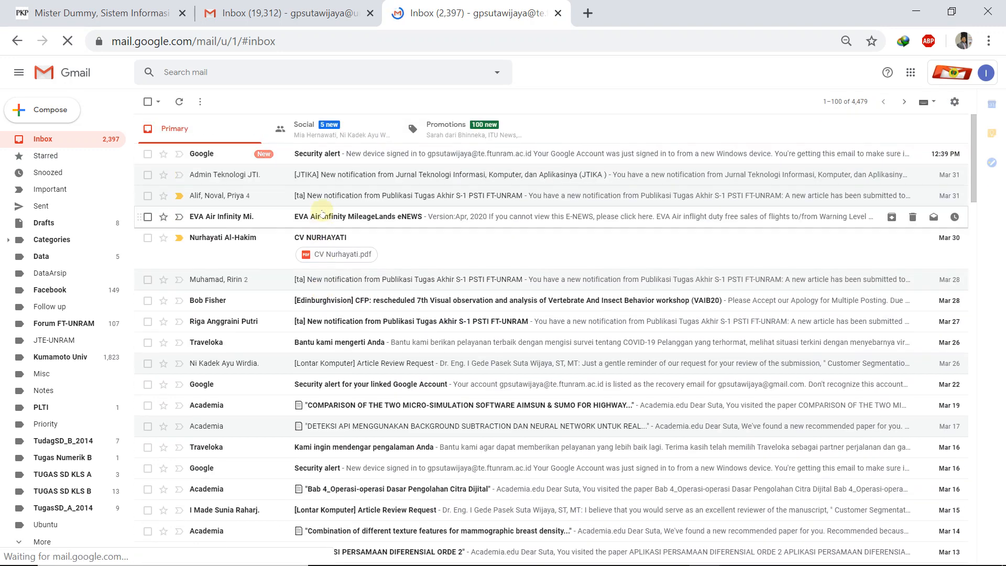
click(42, 143)
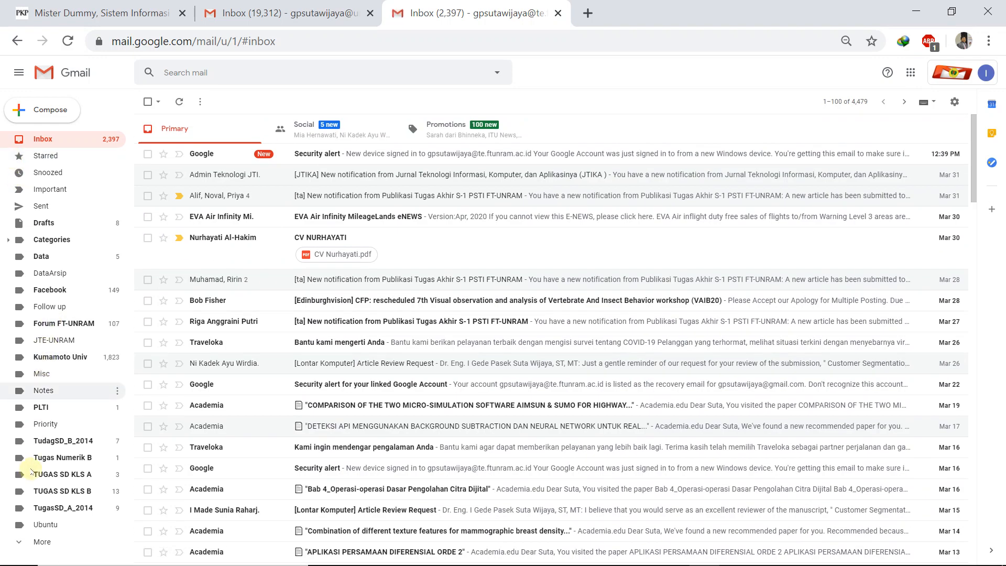
click(46, 541)
scroll(98, 416, down, 3)
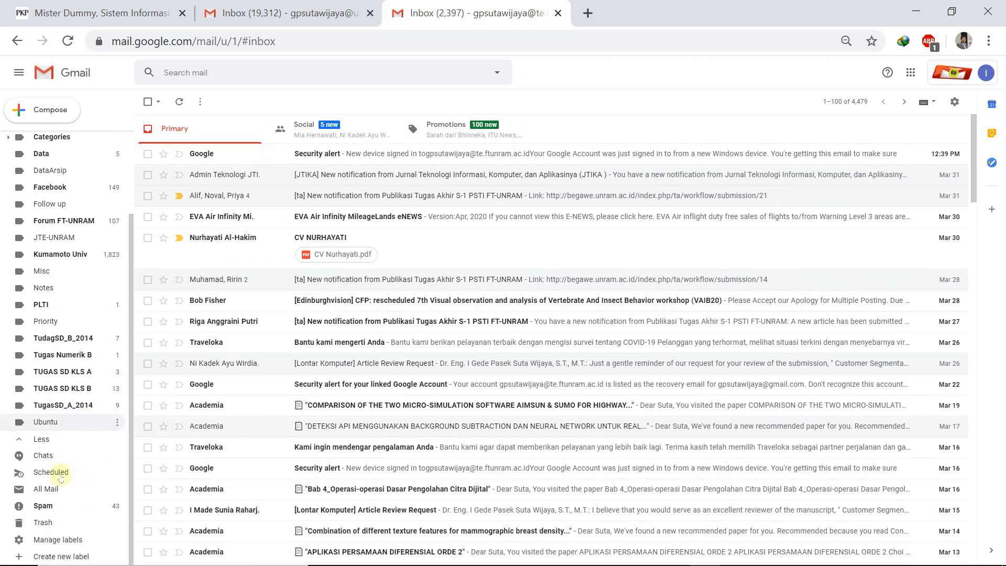
click(613, 415)
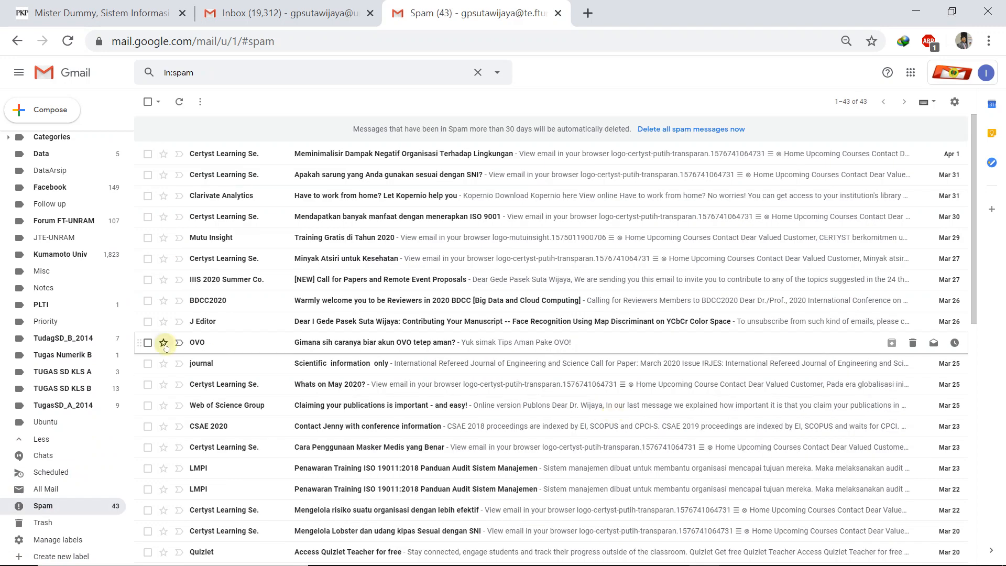
scroll(52, 231, up, 3)
click(44, 138)
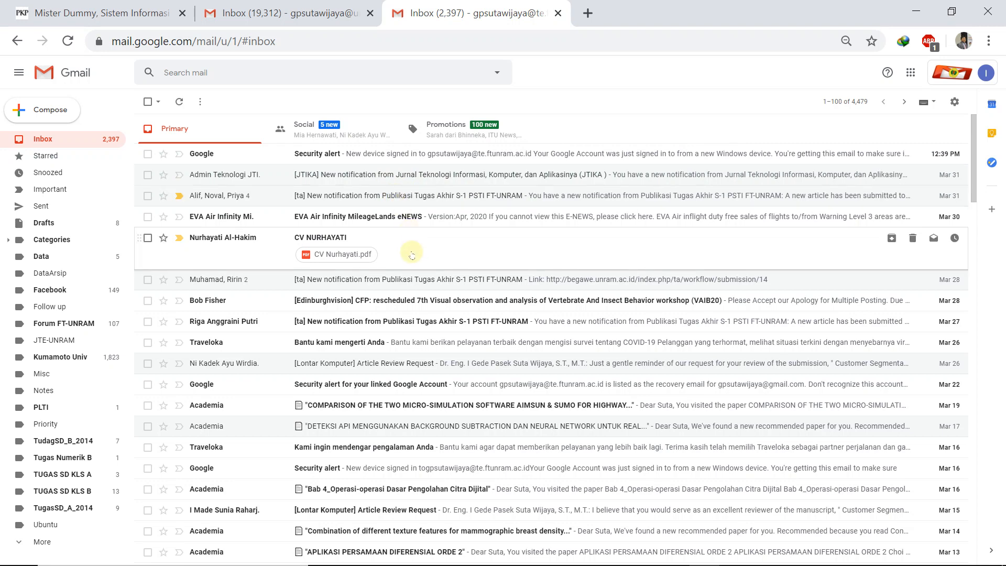
Step: Read the [ta] new-article notification thread, then return to the OJS submission tab
click(410, 193)
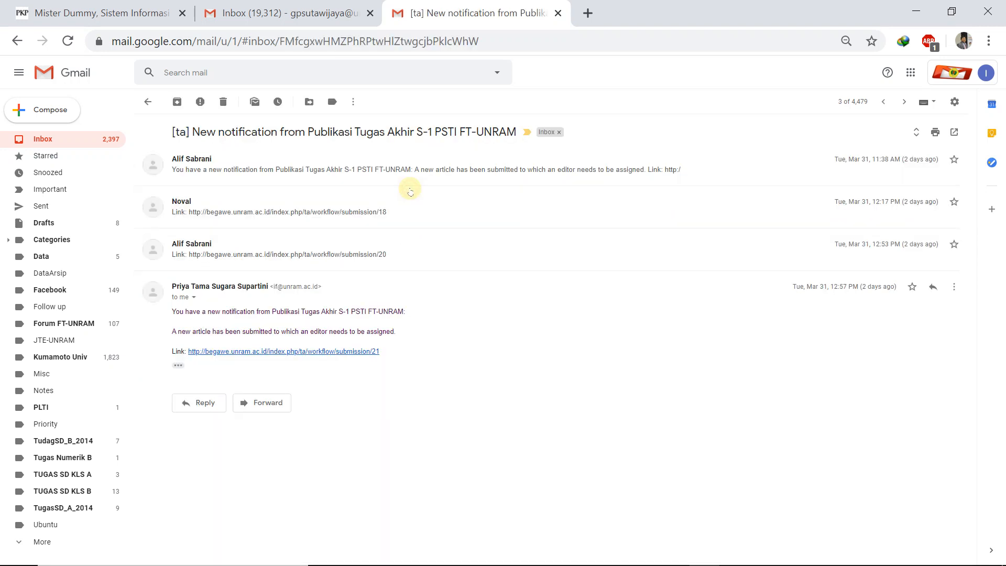
click(313, 167)
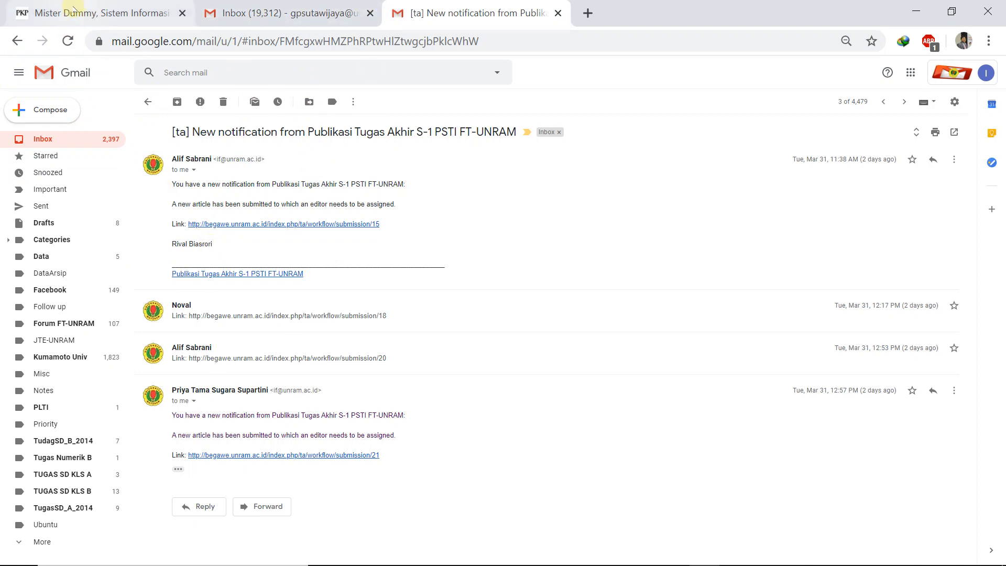
click(73, 10)
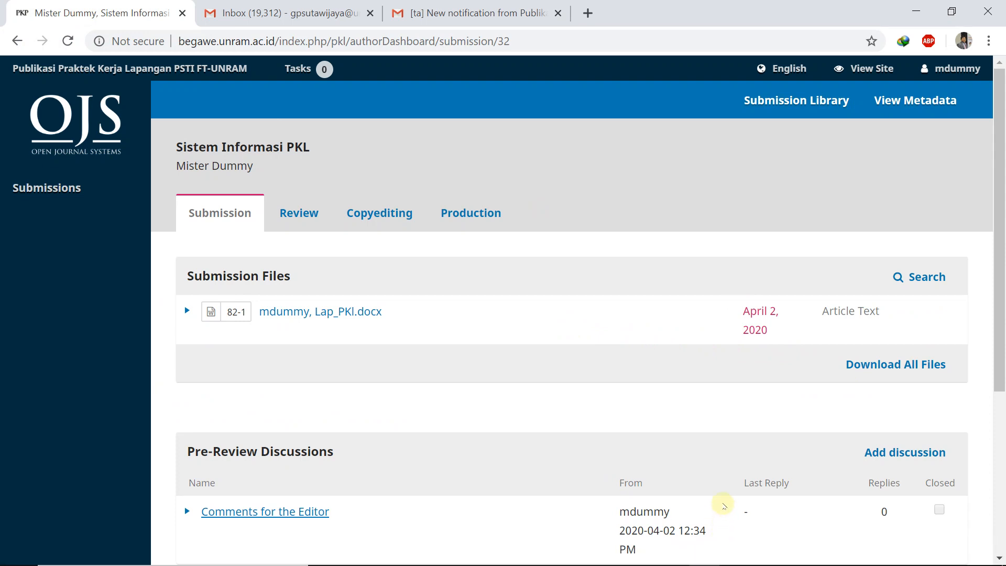
mouse_move(702, 552)
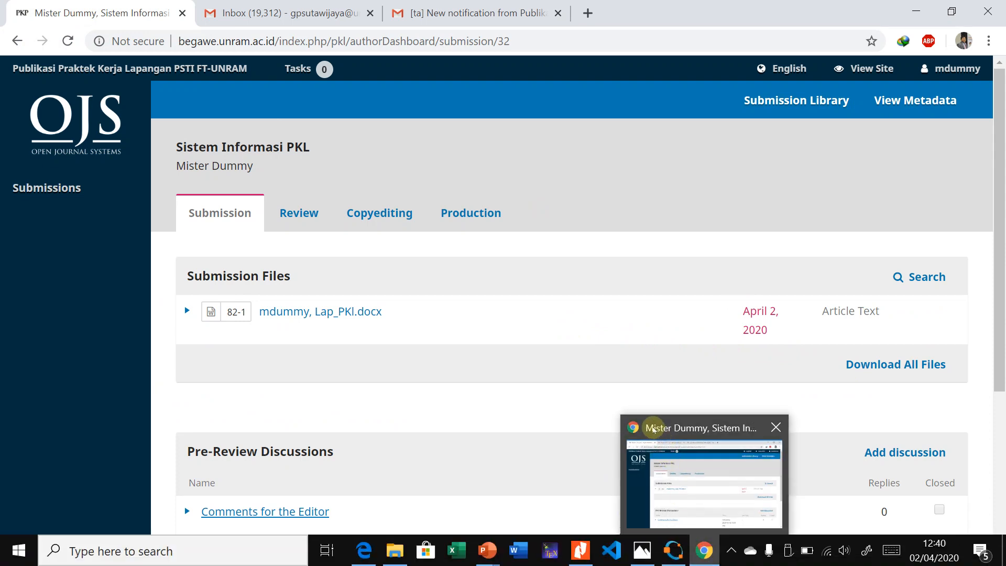